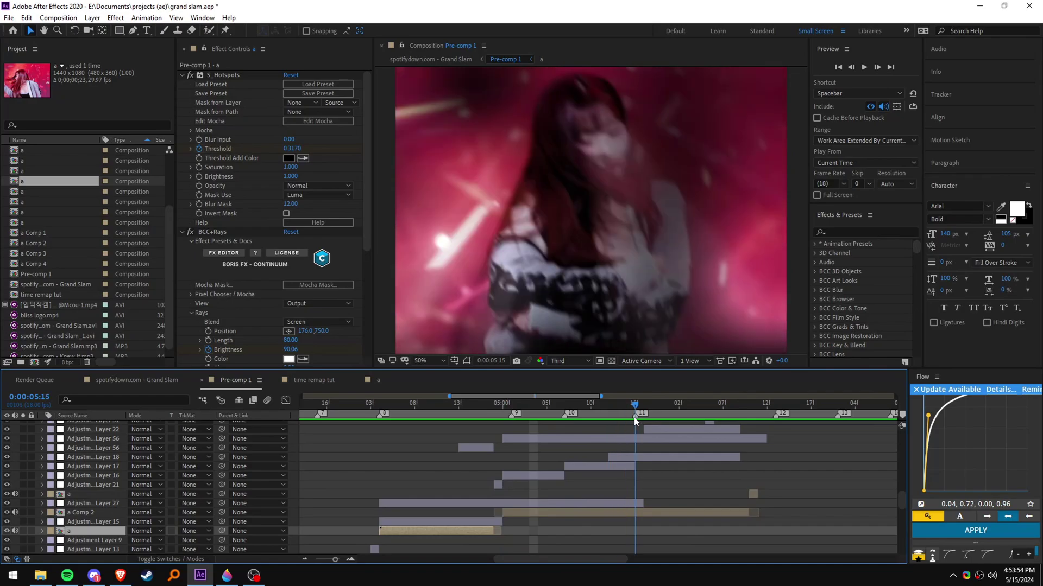
# Step: Open the time remap tut composition, hide the top video layer and show the lower video layer beneath layer a
pyautogui.press('space')
pyautogui.click(321, 387)
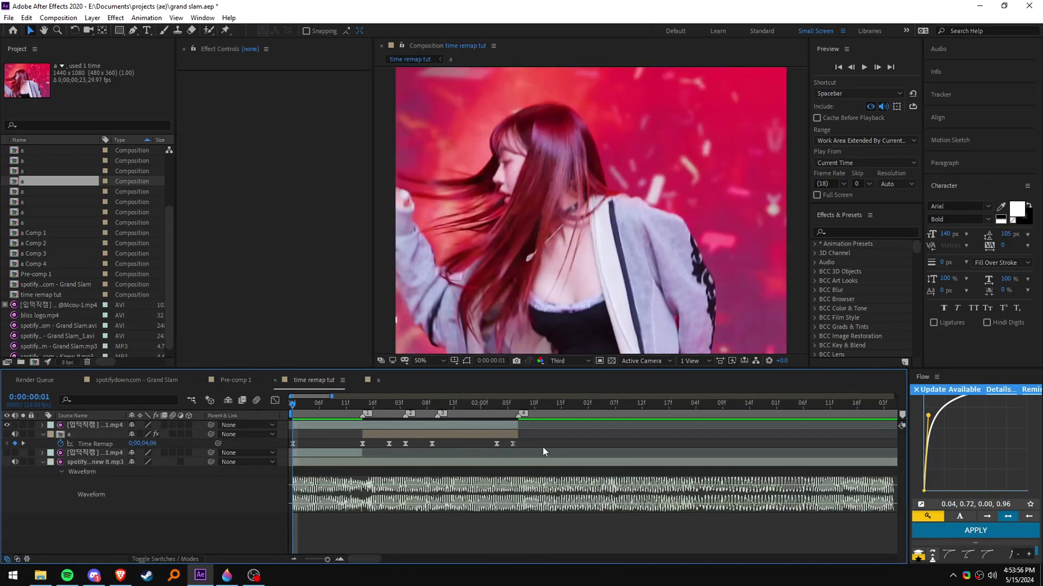
pyautogui.click(364, 442)
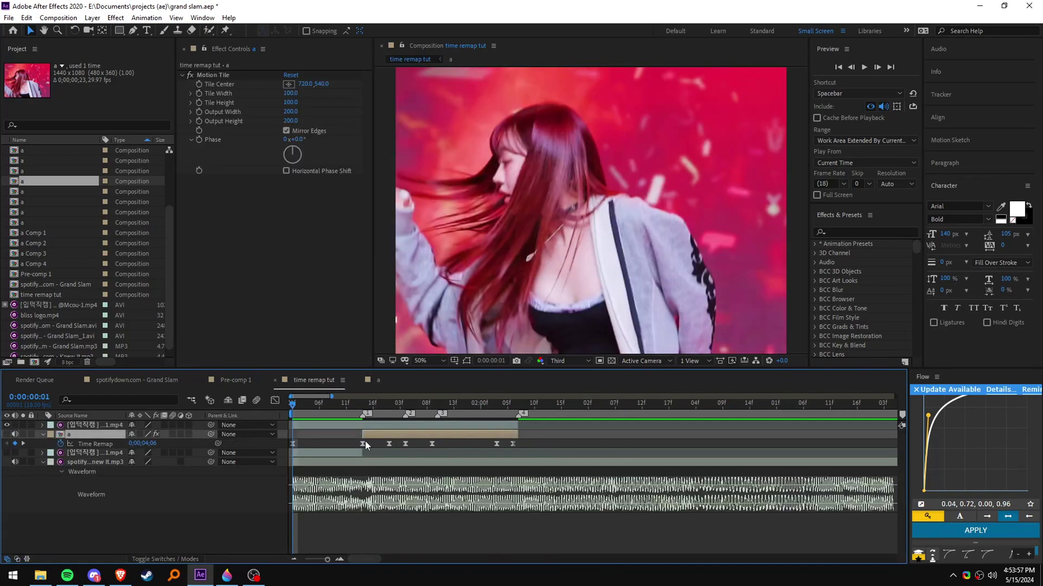
pyautogui.click(7, 425)
pyautogui.click(7, 452)
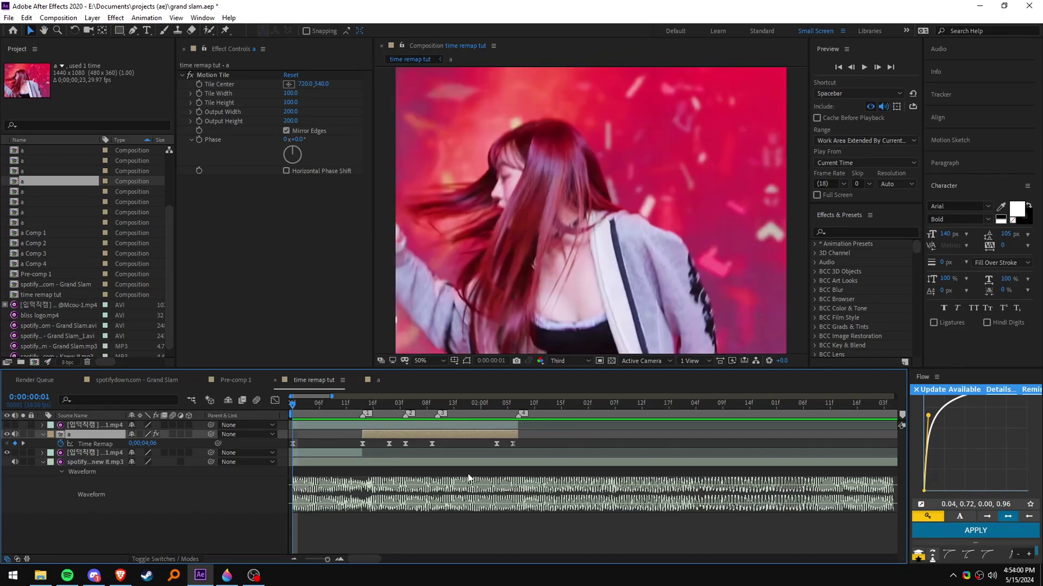
# Step: Preview the already time-remapped clip across the beat markers, starting from 0;00;00;07
pyautogui.press('space')
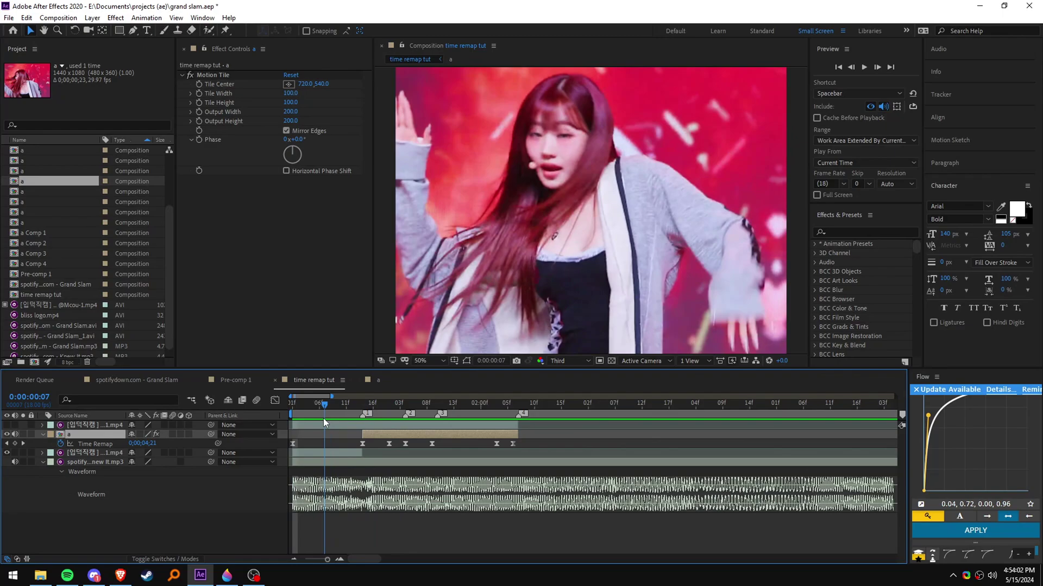
pyautogui.click(324, 418)
pyautogui.press('space')
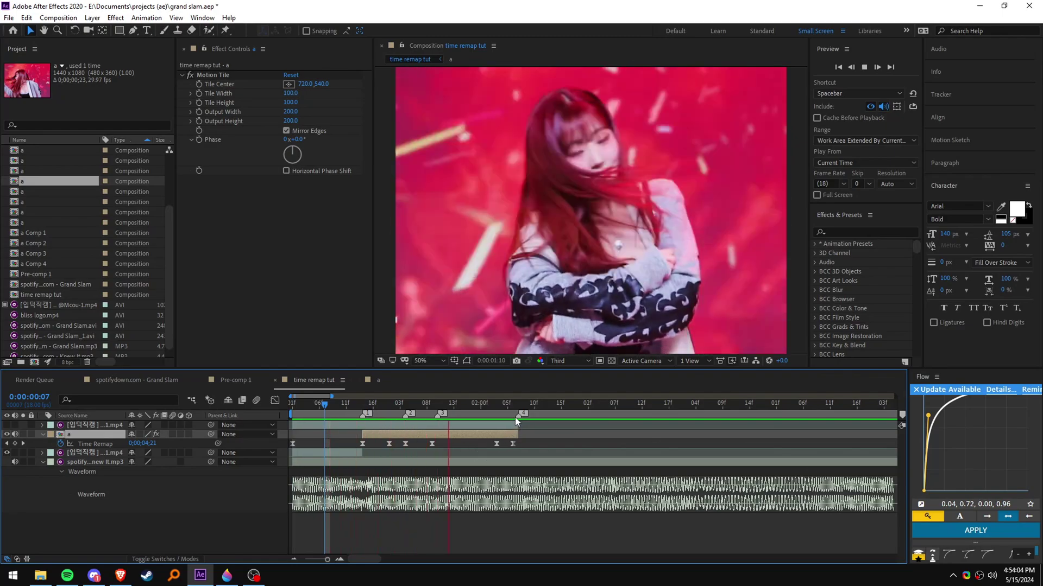
pyautogui.click(372, 405)
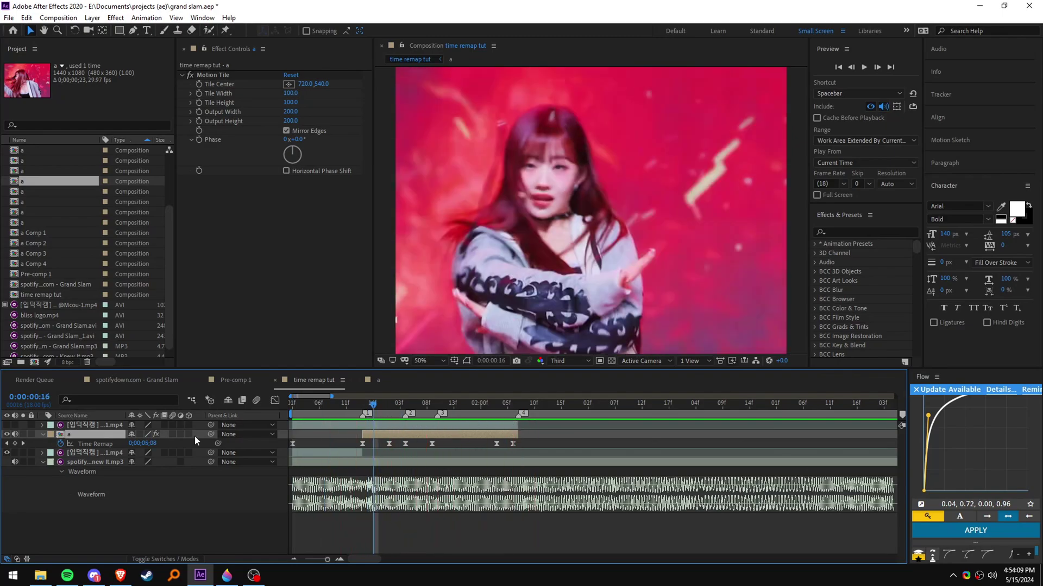
# Step: Hide layer a and preview the original full-length clip on the top layer around marker 1
pyautogui.click(7, 435)
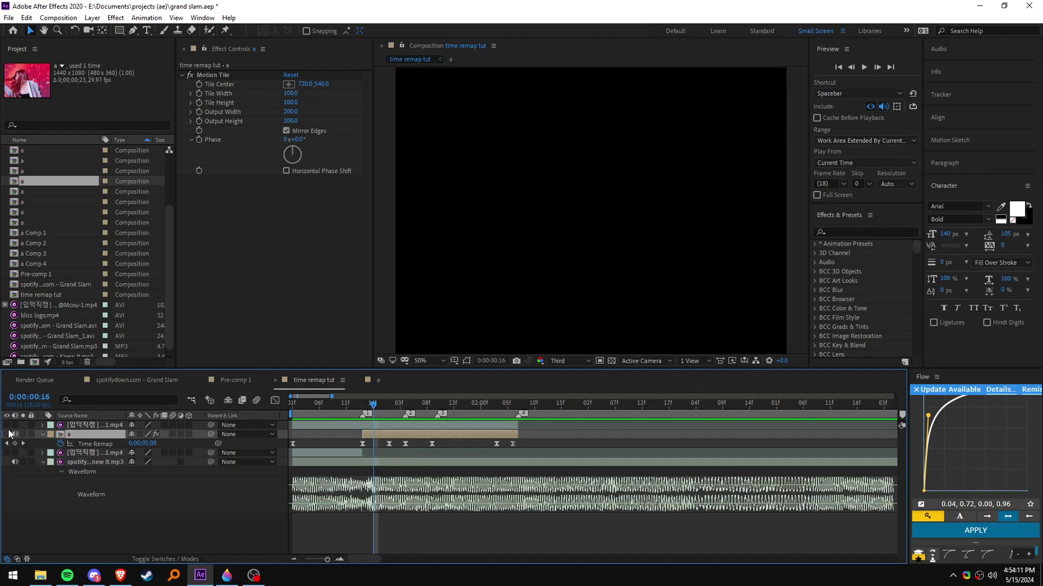
pyautogui.moveTo(531, 406); pyautogui.dragTo(433, 406)
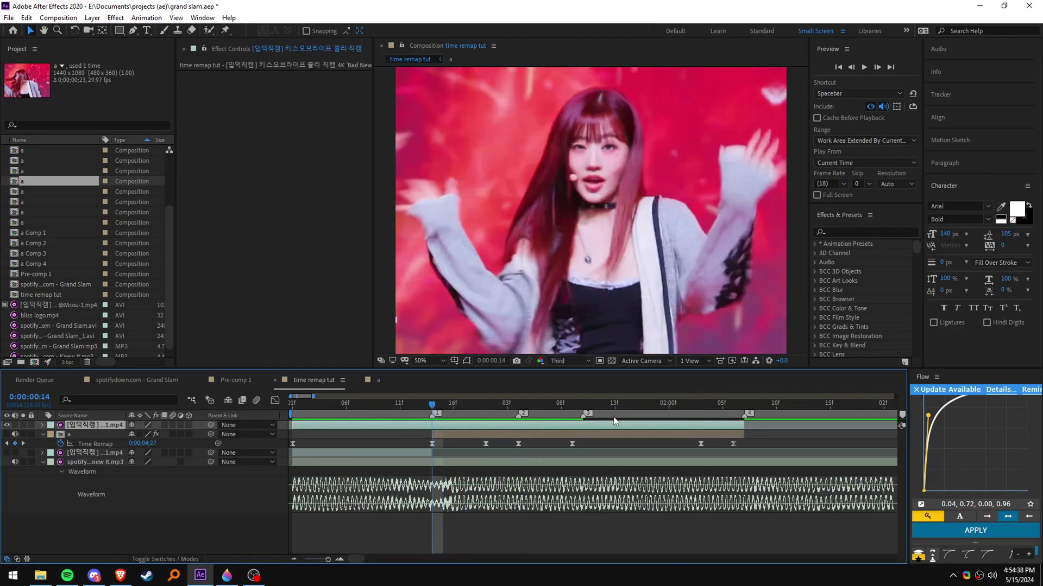
pyautogui.click(613, 406)
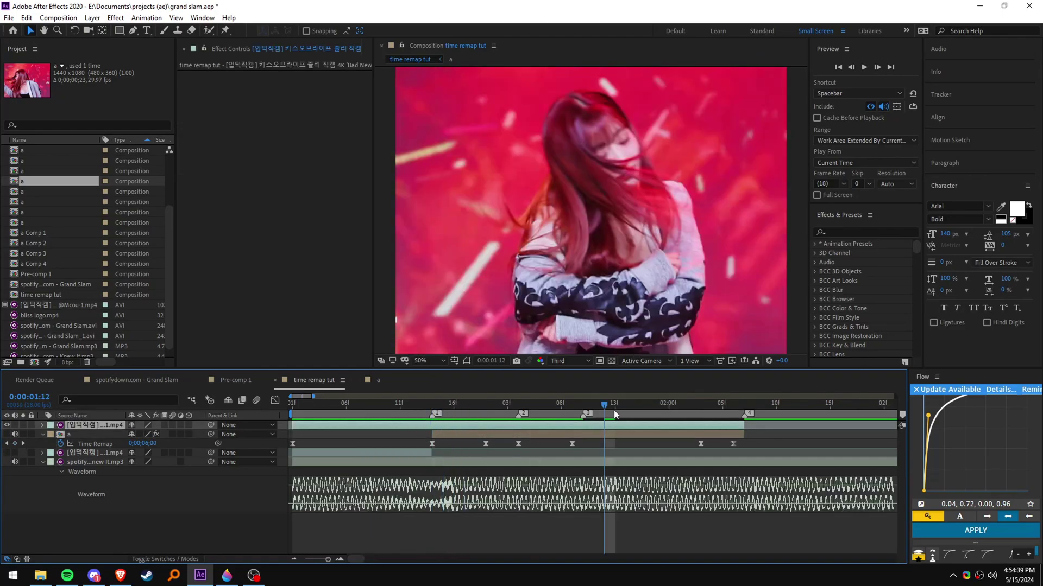
pyautogui.press('space')
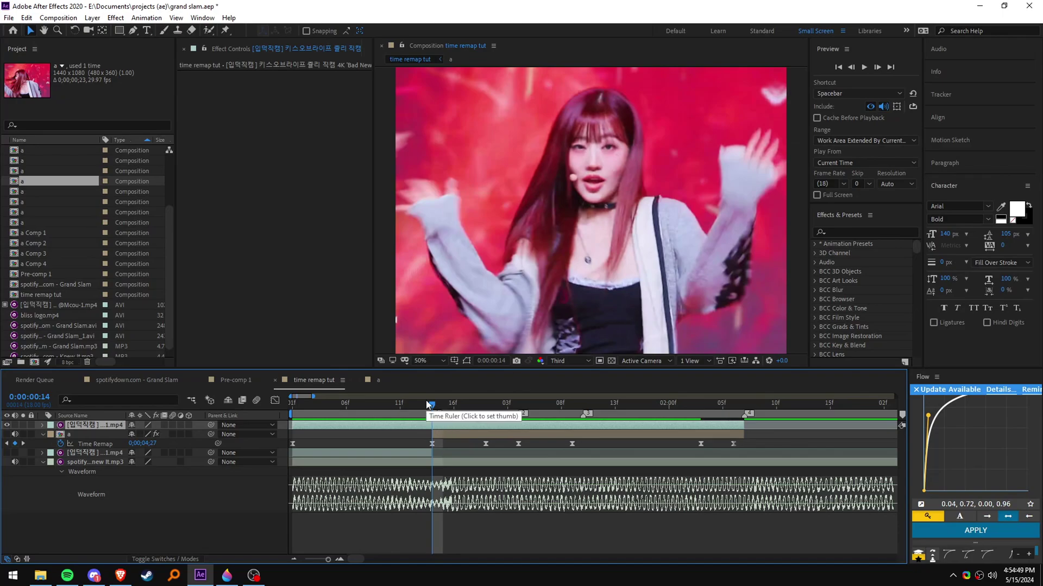
pyautogui.click(347, 416)
pyautogui.moveTo(347, 416); pyautogui.dragTo(427, 432)
pyautogui.press('space')
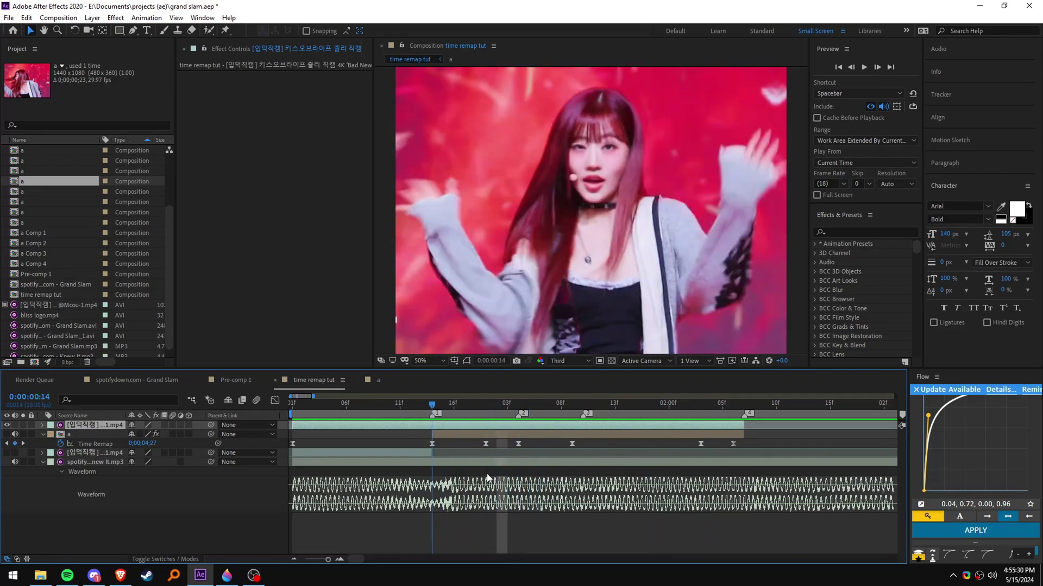
# Step: Apply the Twixtor Pro effect to the top video layer
pyautogui.moveTo(354, 424); pyautogui.dragTo(293, 424)
pyautogui.hotkey('ctrl', 'space')
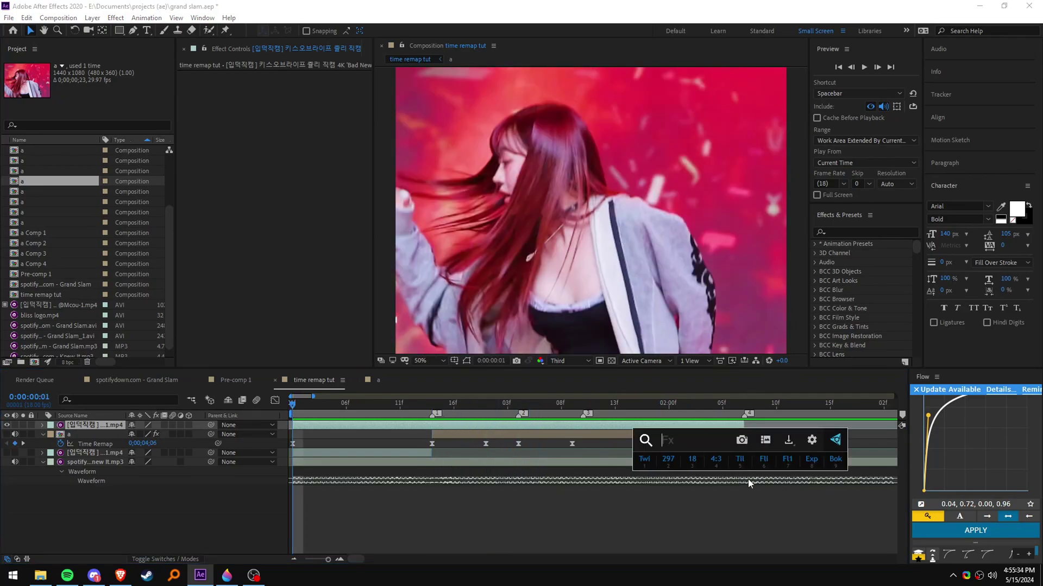
pyautogui.click(696, 466)
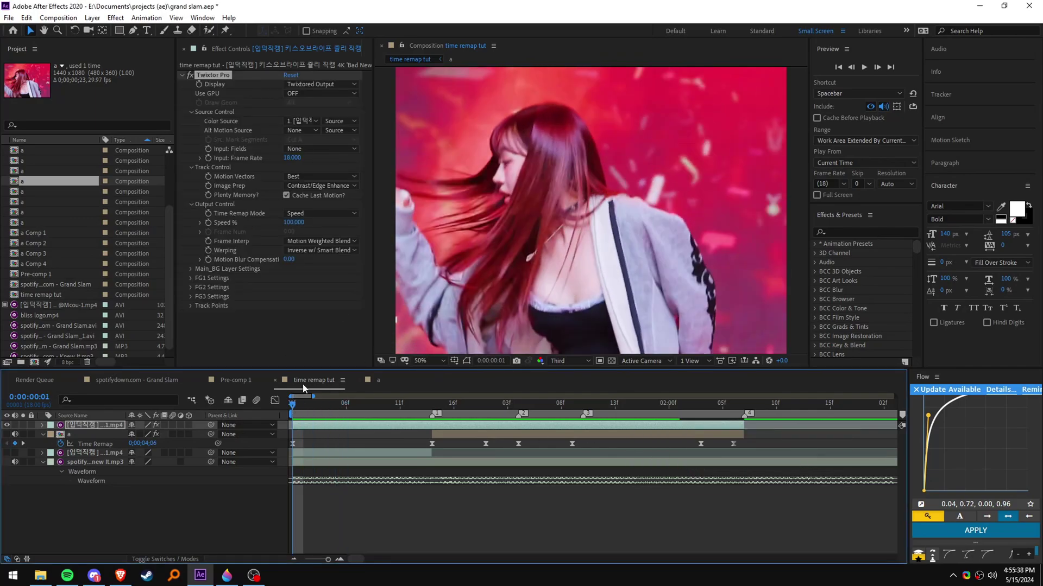
# Step: Check the composition's frame rate and set Twixtor Pro's input frame rate to 18 to match it
pyautogui.click(252, 159)
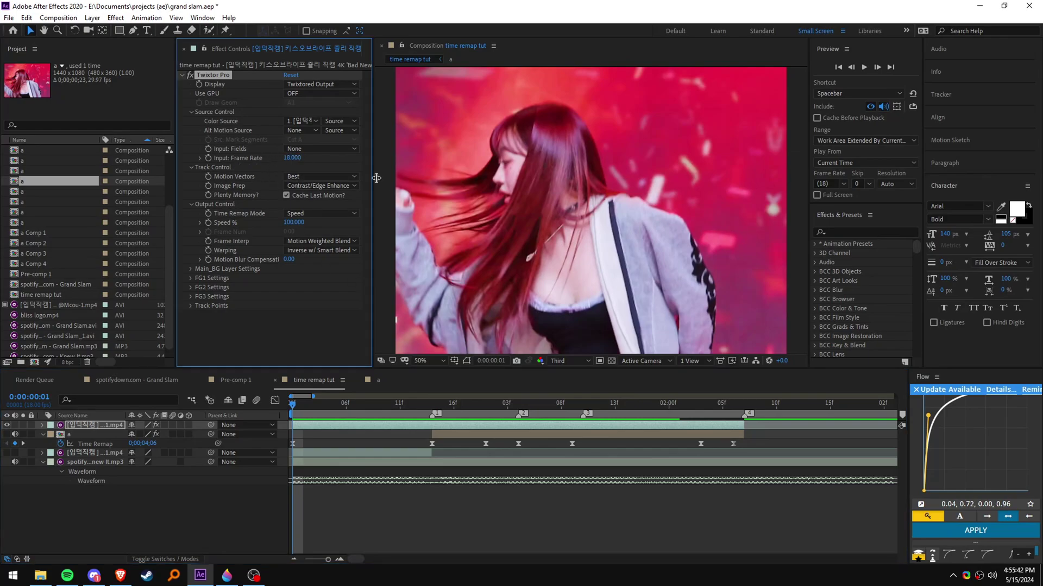
pyautogui.rightClick(314, 384)
pyautogui.click(359, 175)
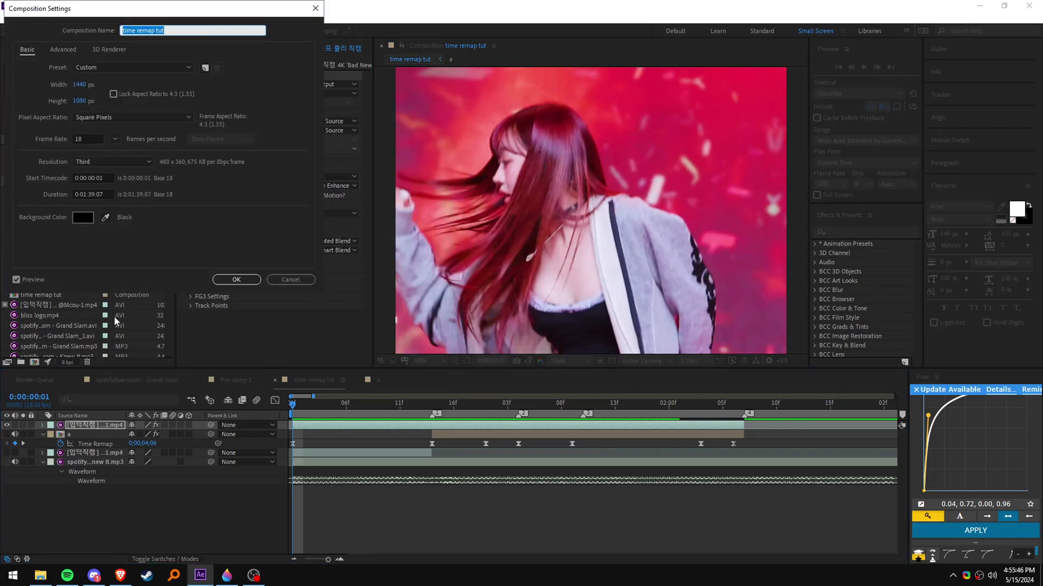
pyautogui.click(85, 139)
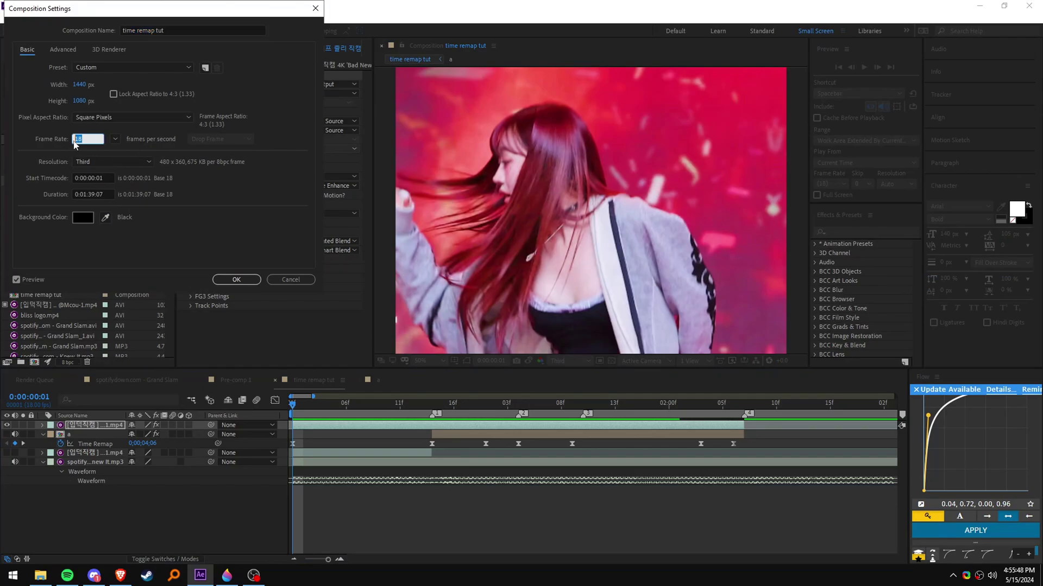
pyautogui.click(315, 8)
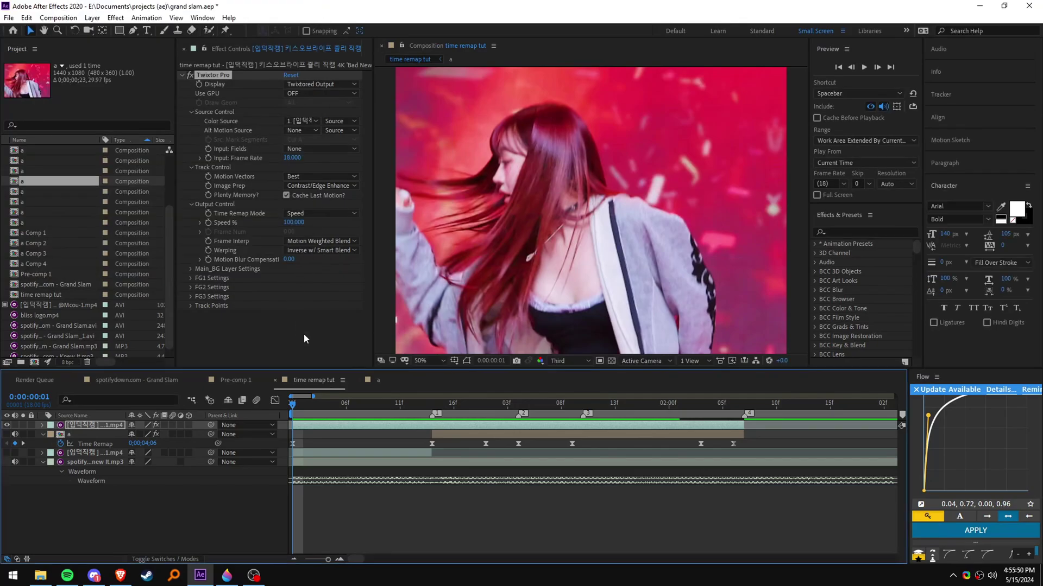
pyautogui.click(292, 157)
pyautogui.press('Return')
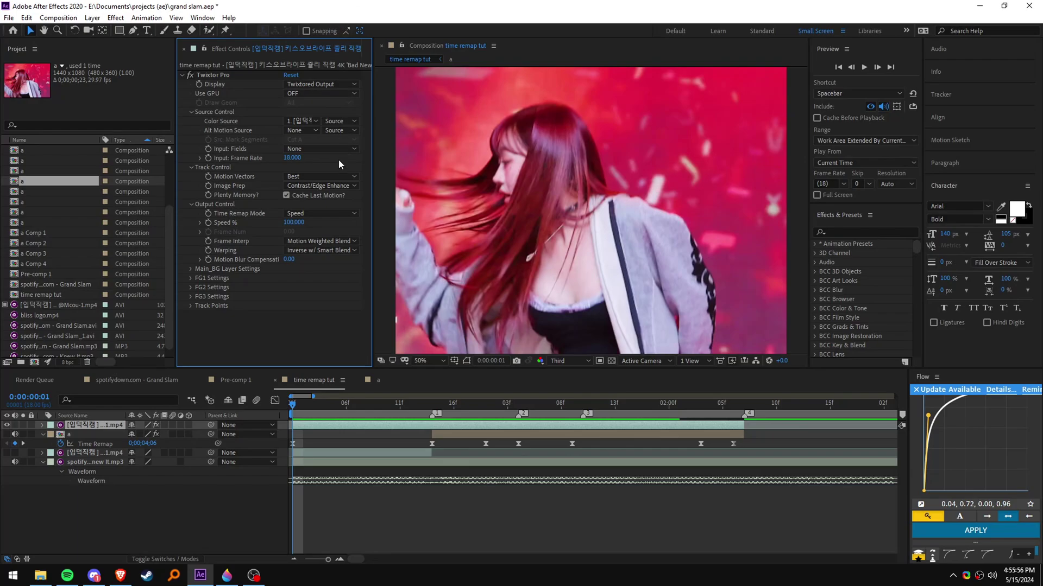
pyautogui.click(330, 188)
pyautogui.click(330, 345)
pyautogui.click(396, 446)
# Step: Pre-compose the top video layer, moving all attributes into the new composition and adjusting its duration to the layer's time span
pyautogui.click(314, 404)
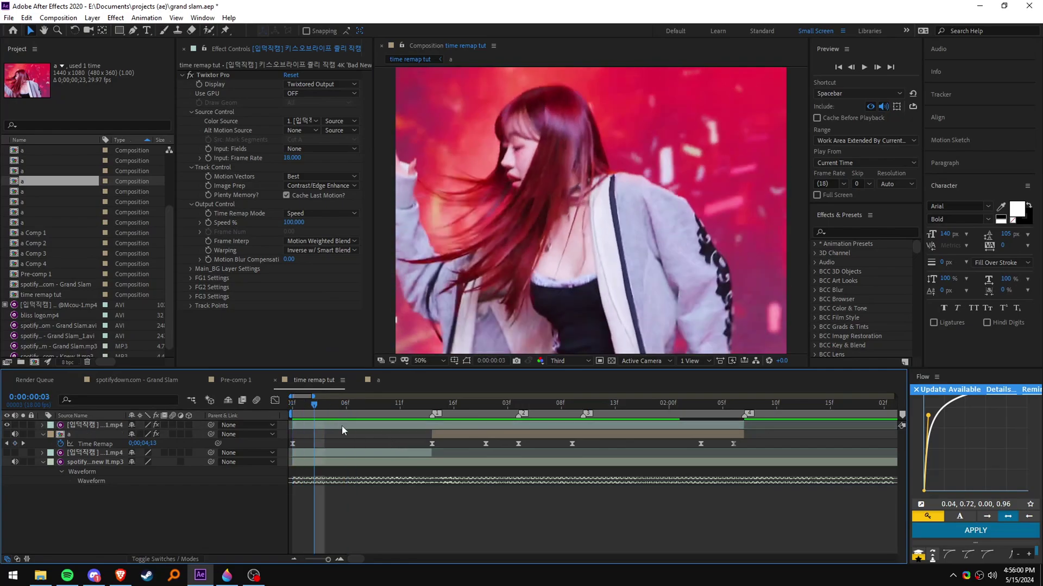
pyautogui.doubleClick(345, 428)
pyautogui.hotkey('ctrl', 'w')
pyautogui.hotkey('ctrl', 'shift', 'c')
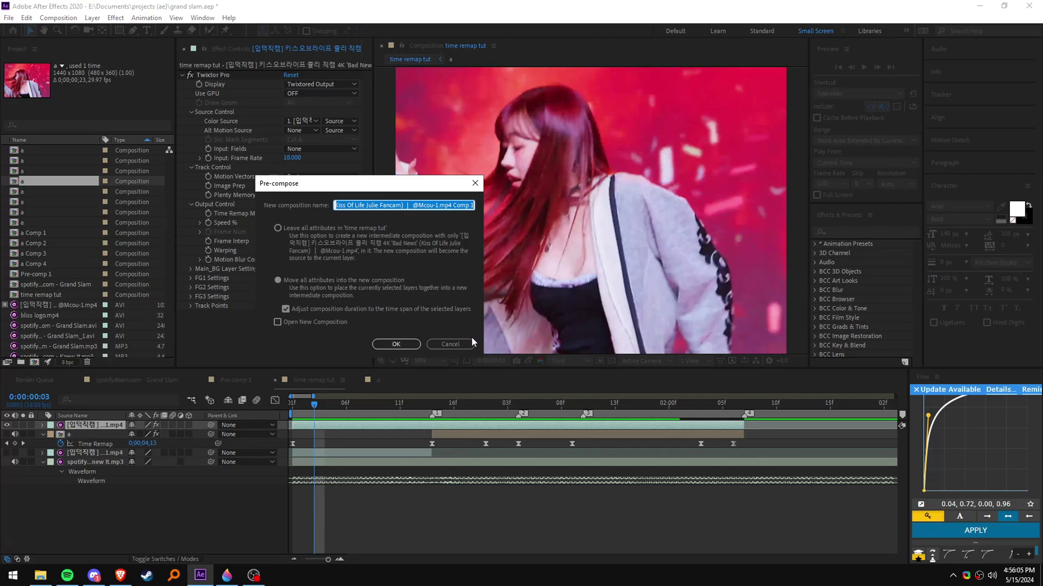
pyautogui.click(396, 344)
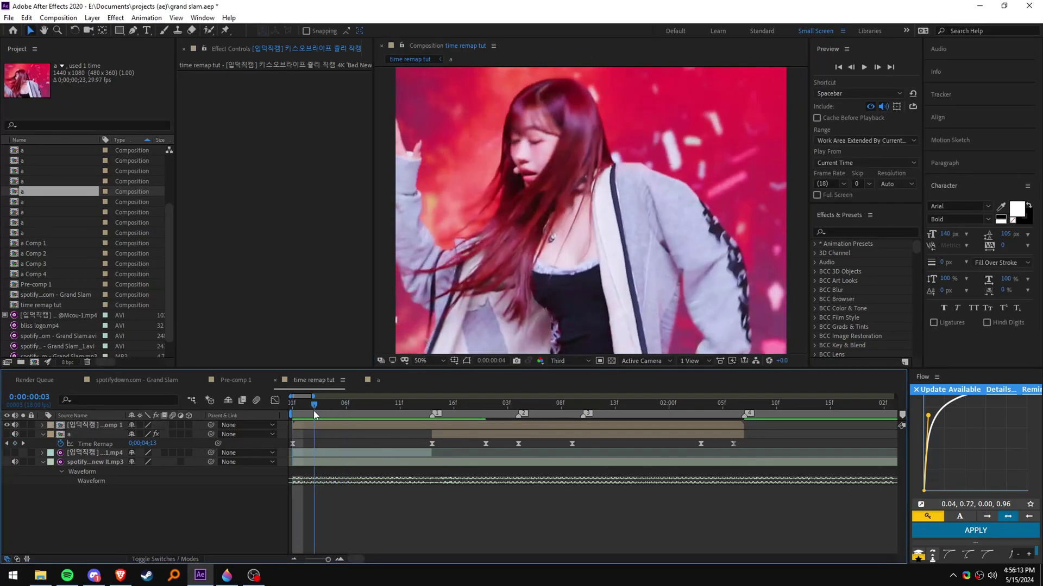
# Step: Split the pre-composed clip at 0;00;00;14 by marker 1 and enable time remapping on its second part
pyautogui.moveTo(314, 411); pyautogui.dragTo(432, 408)
pyautogui.hotkey('ctrl', 'shift', 'd')
pyautogui.click(309, 432)
pyautogui.click(470, 426)
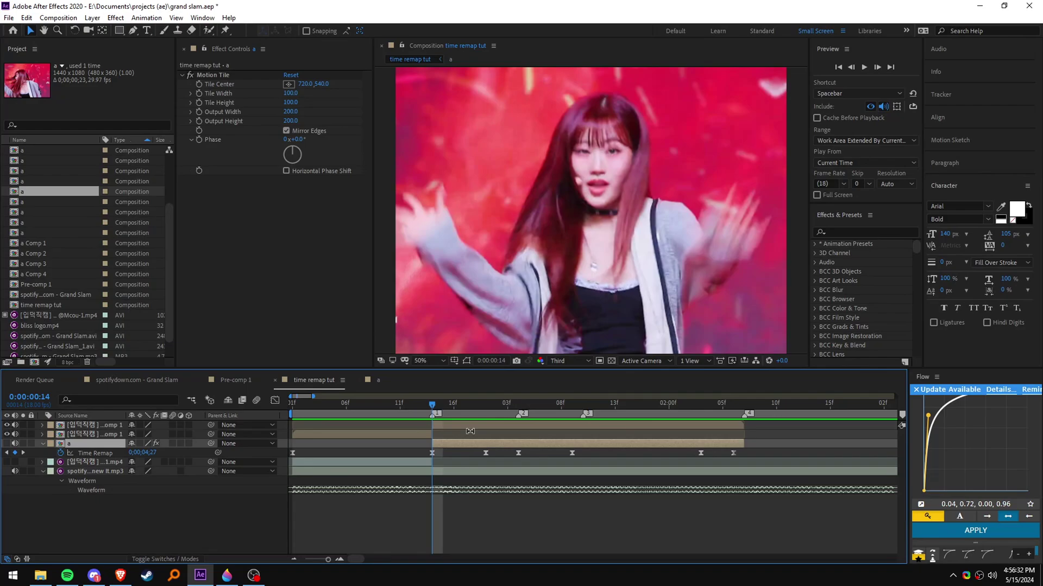
pyautogui.hotkey('ctrl', 'alt', 't')
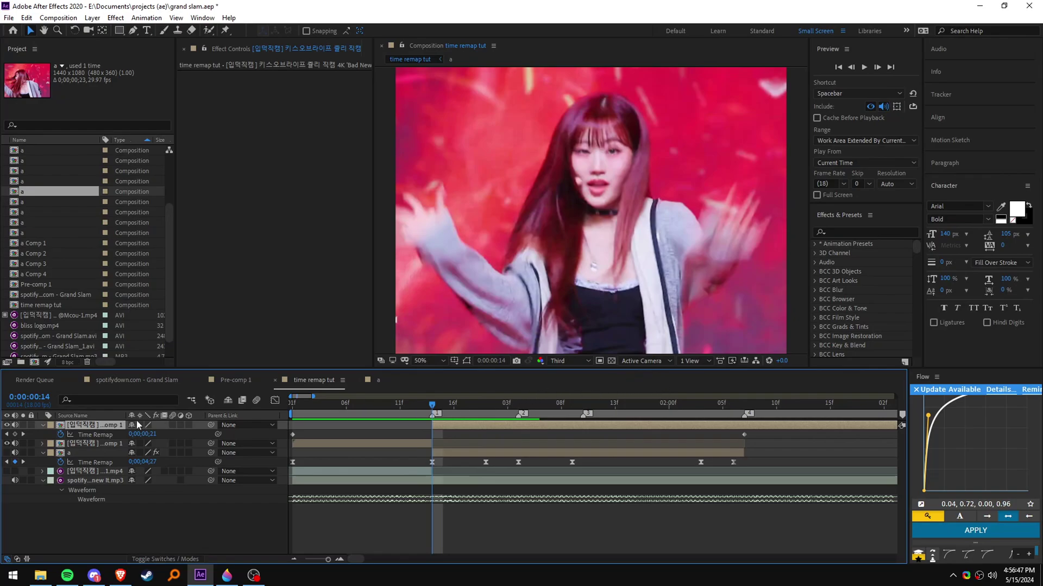
# Step: Add Time Remap keyframes to the second clip part at 0;00;00;14 and 0;00;01;03
pyautogui.click(8, 435)
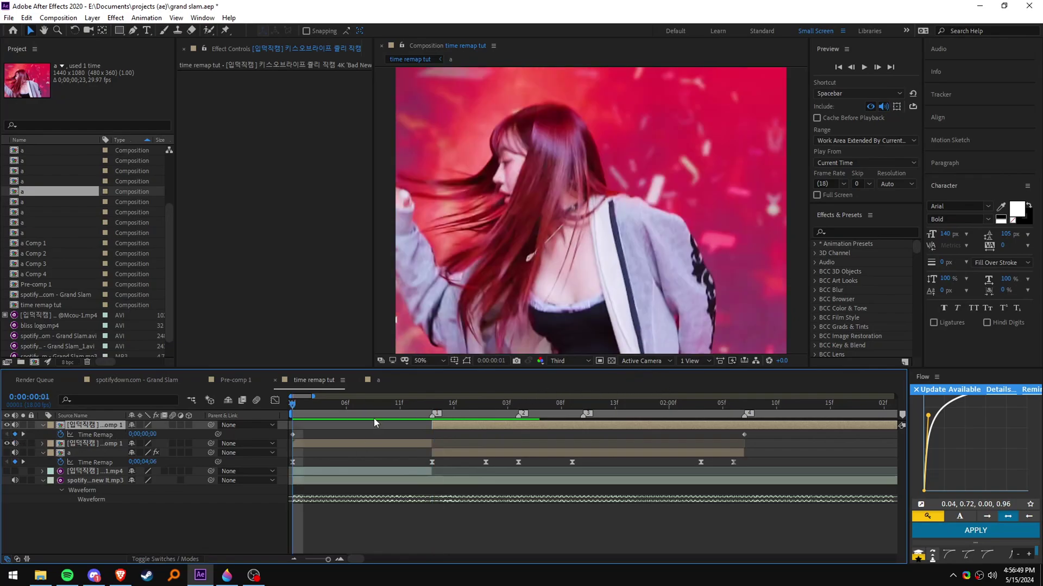
pyautogui.moveTo(374, 419)
pyautogui.mouseDown()
pyautogui.moveTo(330, 420)
pyautogui.moveTo(520, 408)
pyautogui.moveTo(467, 406)
pyautogui.moveTo(508, 408)
pyautogui.mouseUp()
pyautogui.click(15, 434)
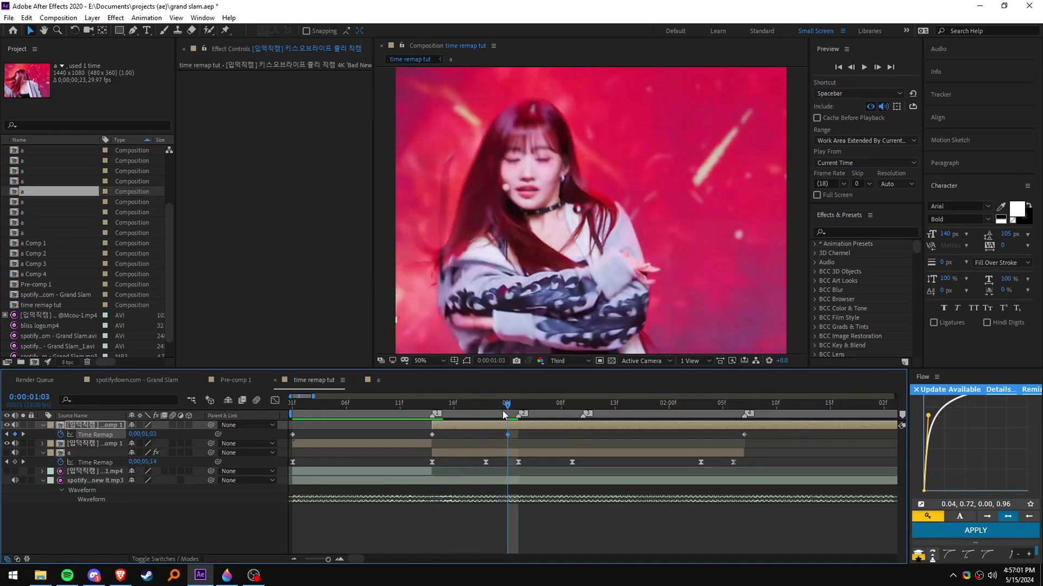
pyautogui.moveTo(502, 415)
pyautogui.mouseDown()
pyautogui.moveTo(426, 413)
pyautogui.moveTo(503, 413)
pyautogui.mouseUp()
pyautogui.click(432, 461)
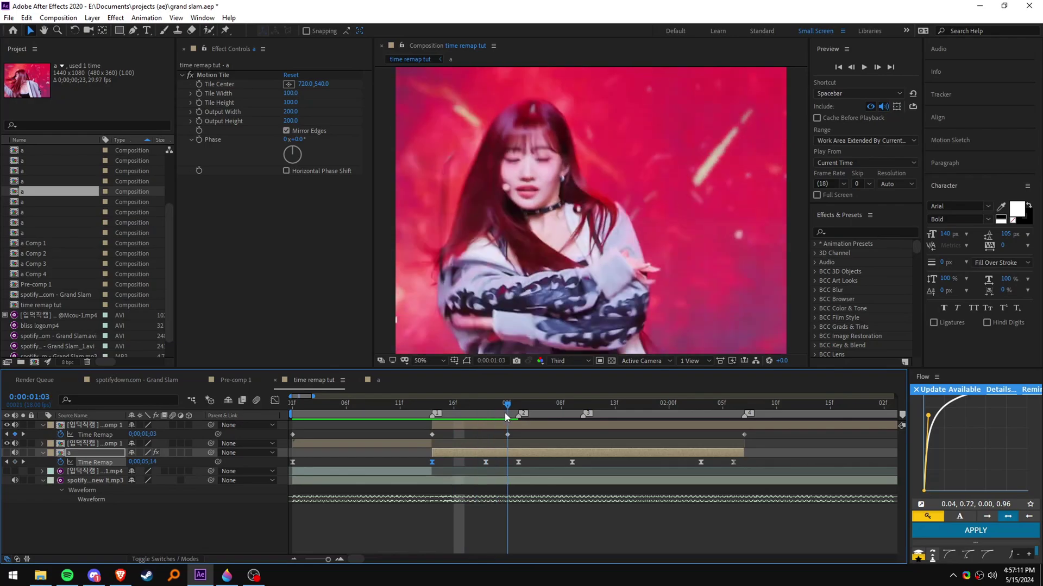
pyautogui.click(508, 435)
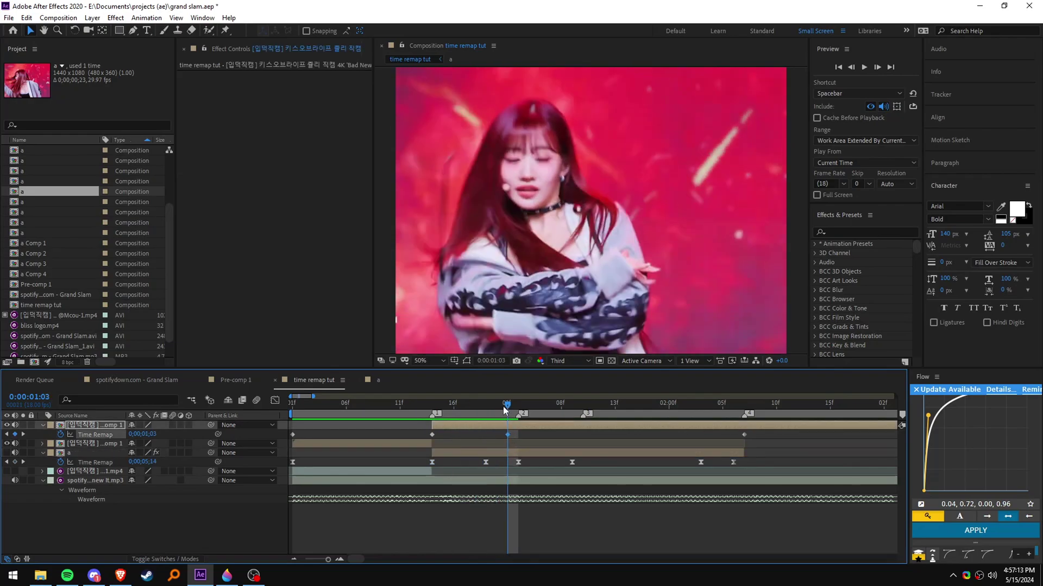
# Step: Add a Time Remap keyframe at 0;00;01;05 on the second clip part, just past marker 2
pyautogui.click(442, 414)
pyautogui.moveTo(443, 414); pyautogui.dragTo(527, 422)
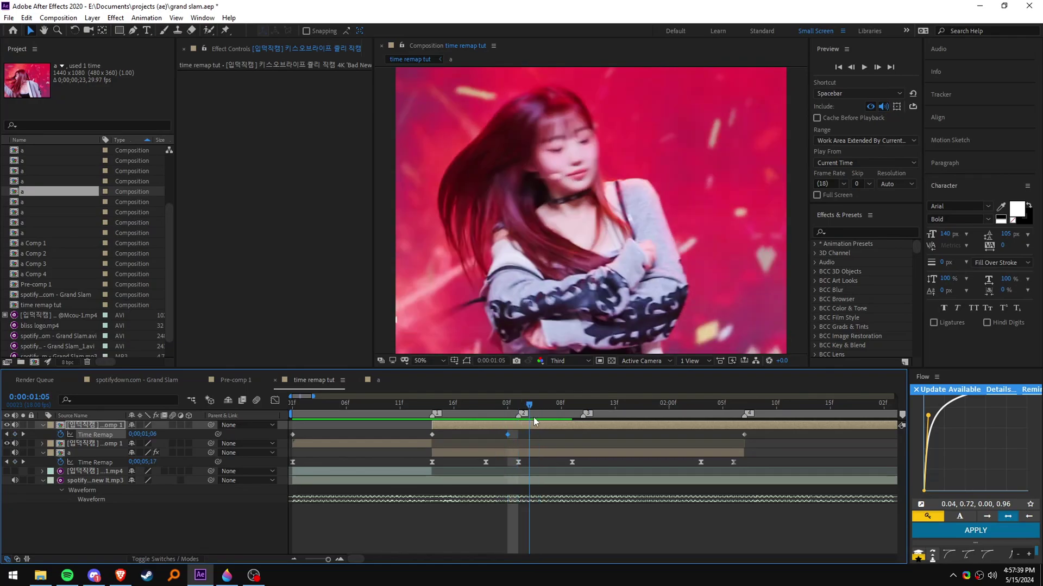
pyautogui.click(15, 434)
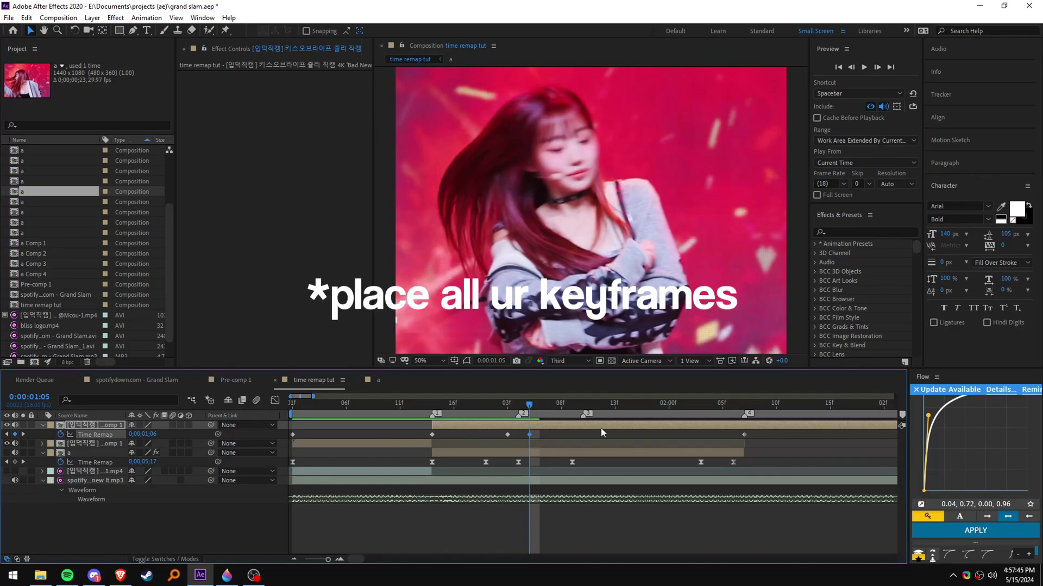
# Step: Add Time Remap keyframes on the second clip part at marker 3 and at 0;00;01;13
pyautogui.moveTo(531, 417); pyautogui.dragTo(575, 416)
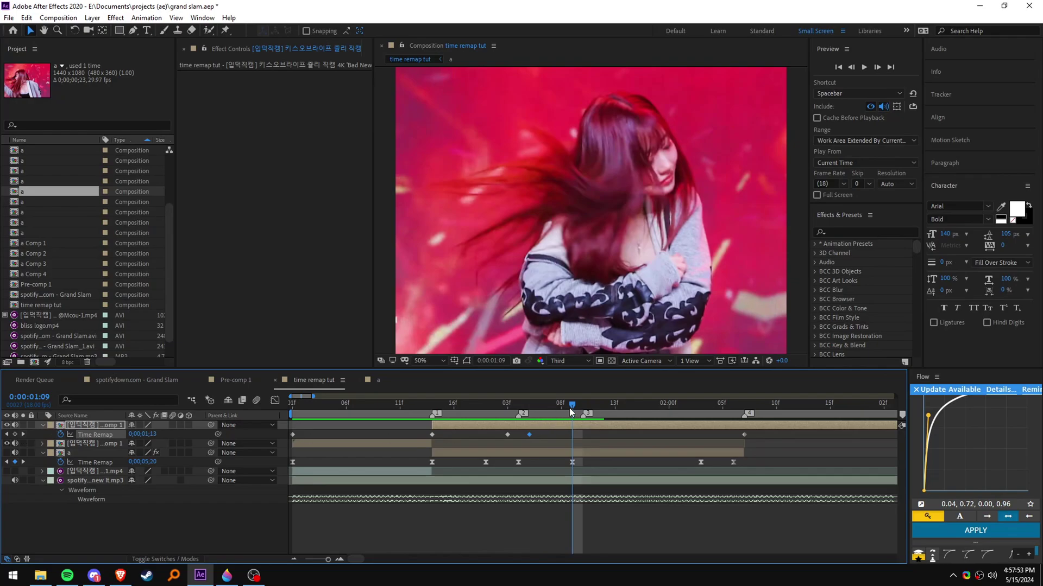
pyautogui.moveTo(572, 413); pyautogui.dragTo(616, 421)
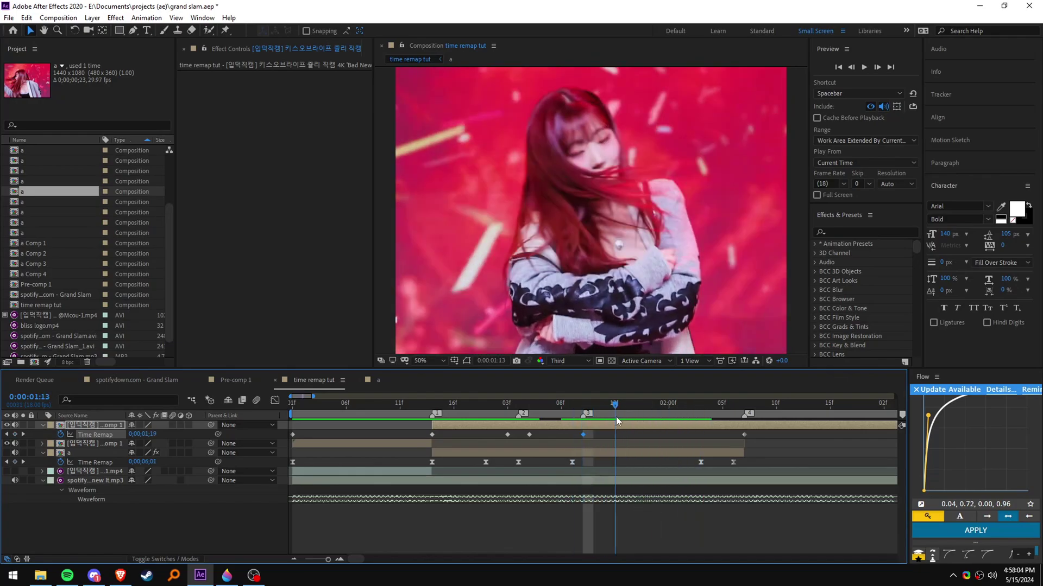
pyautogui.click(16, 434)
# Step: Add Time Remap keyframes at 0;00;02;00 and 0;00;02;06, and delete the original end keyframe at marker 4
pyautogui.moveTo(617, 408); pyautogui.dragTo(733, 412)
pyautogui.press('space')
pyautogui.click(15, 435)
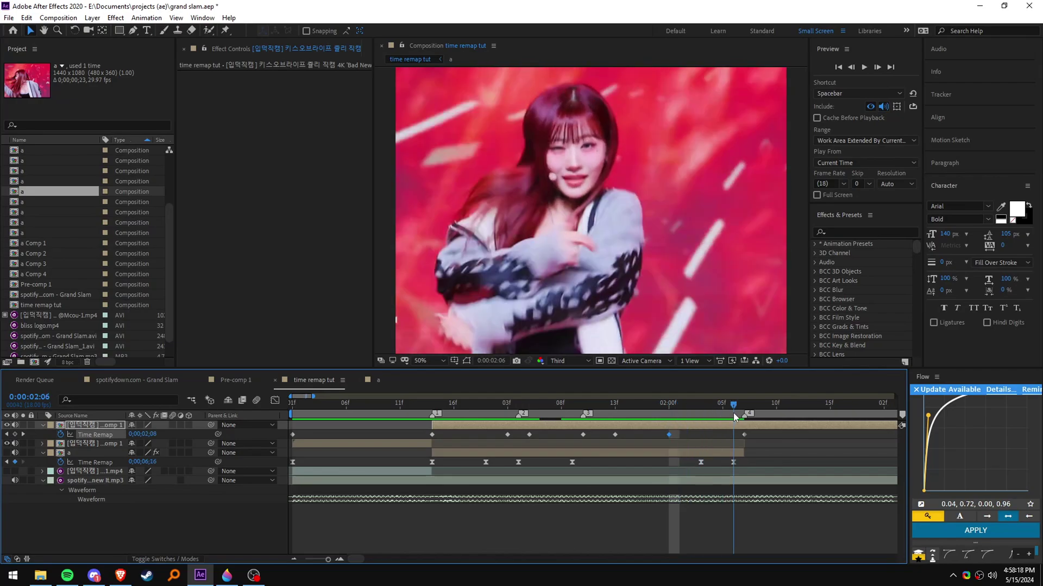
pyautogui.click(15, 434)
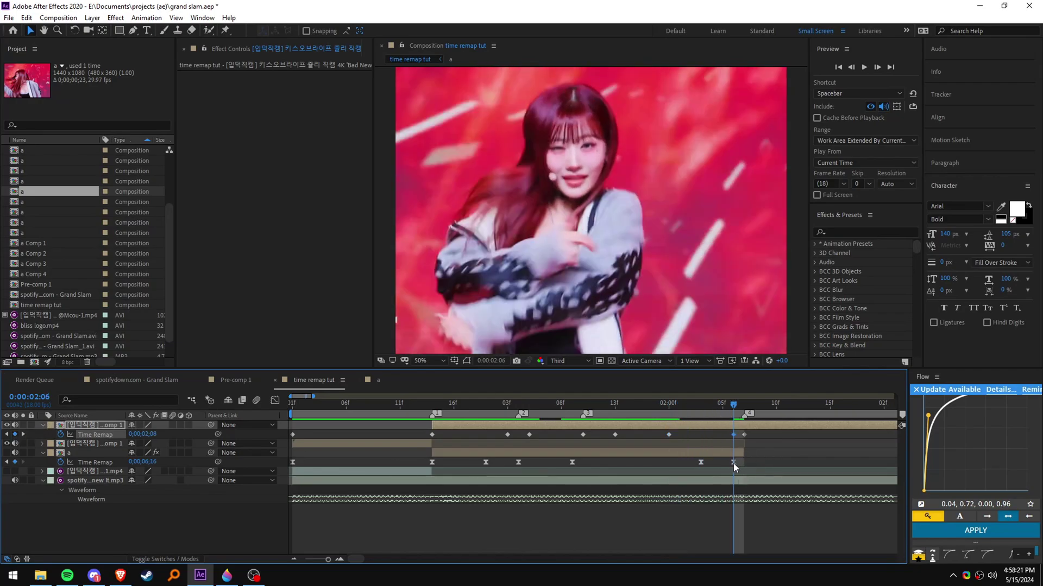
pyautogui.click(733, 462)
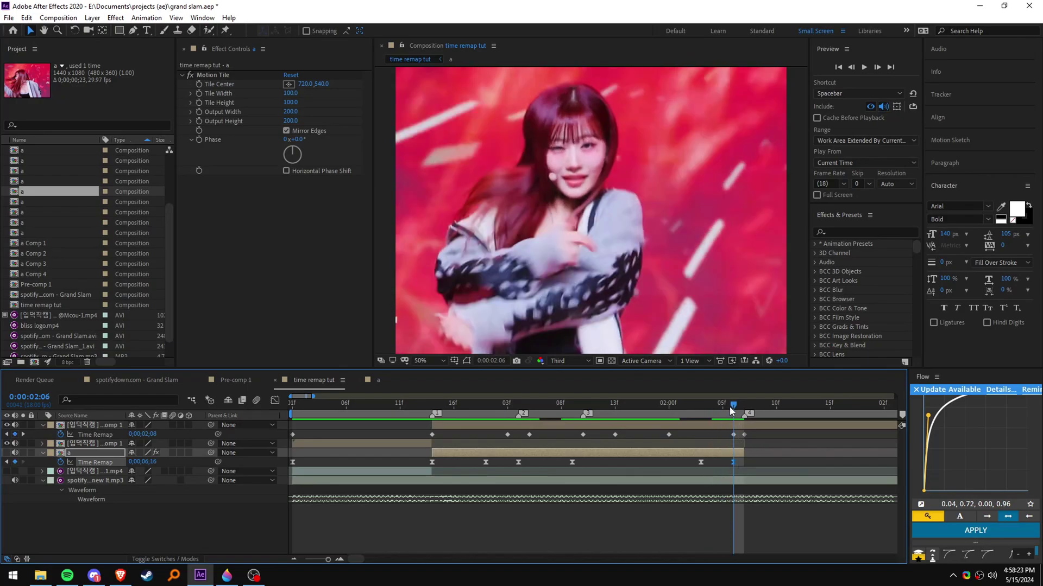
pyautogui.click(745, 435)
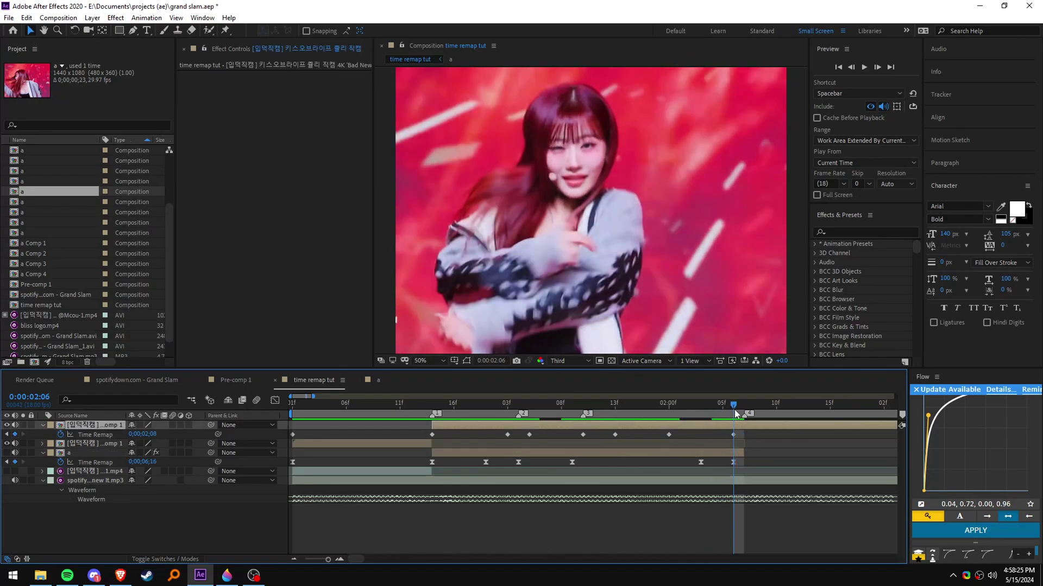
# Step: Move the second clip part's Time Remap keyframe before marker 2 to 0;00;01;01 and collapse the properties of layer a
pyautogui.moveTo(734, 409); pyautogui.dragTo(677, 434)
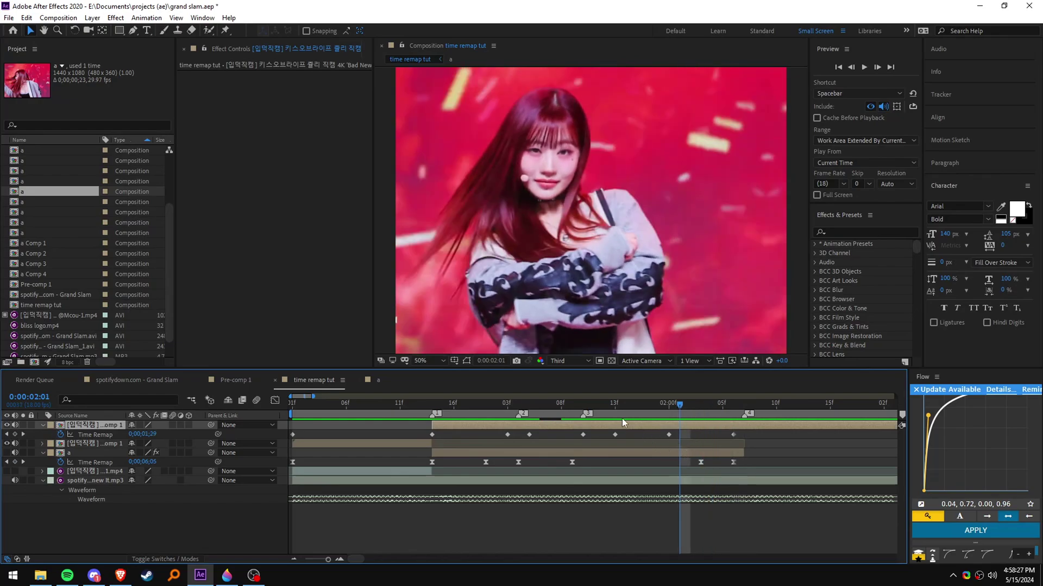
pyautogui.moveTo(549, 419); pyautogui.dragTo(487, 436)
pyautogui.click(540, 436)
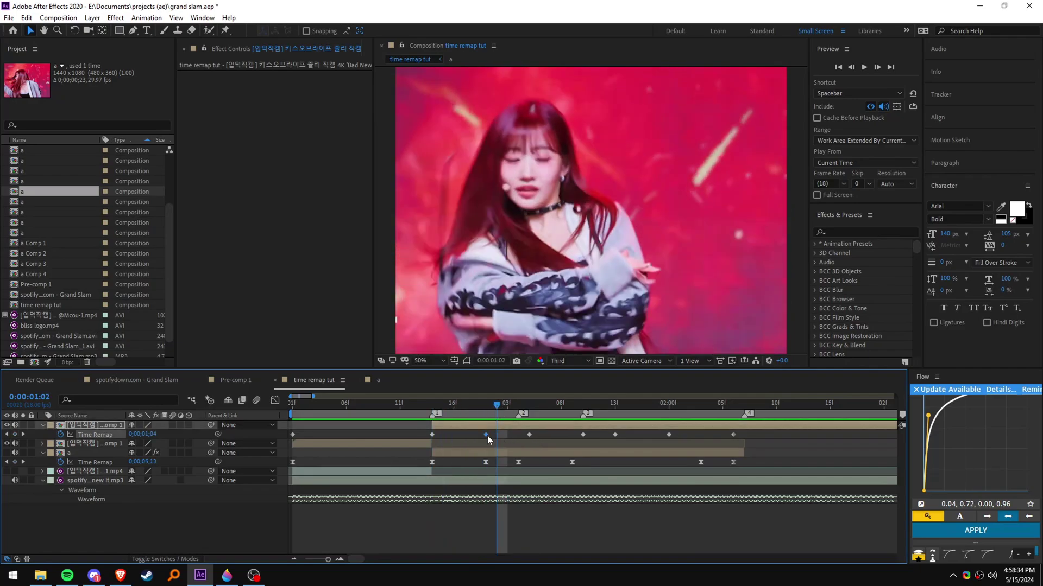
pyautogui.click(490, 413)
pyautogui.click(444, 452)
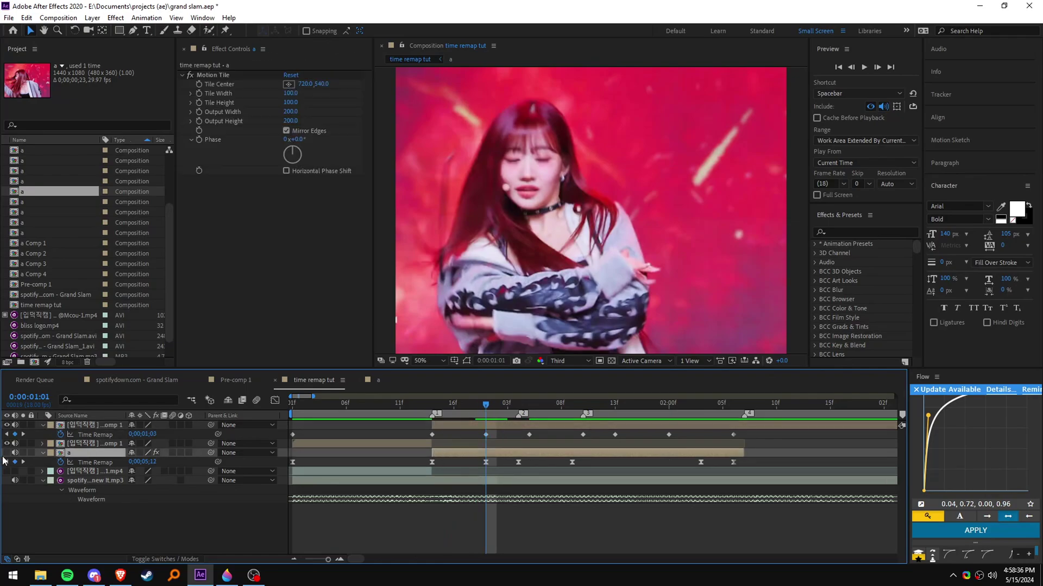
pyautogui.click(43, 453)
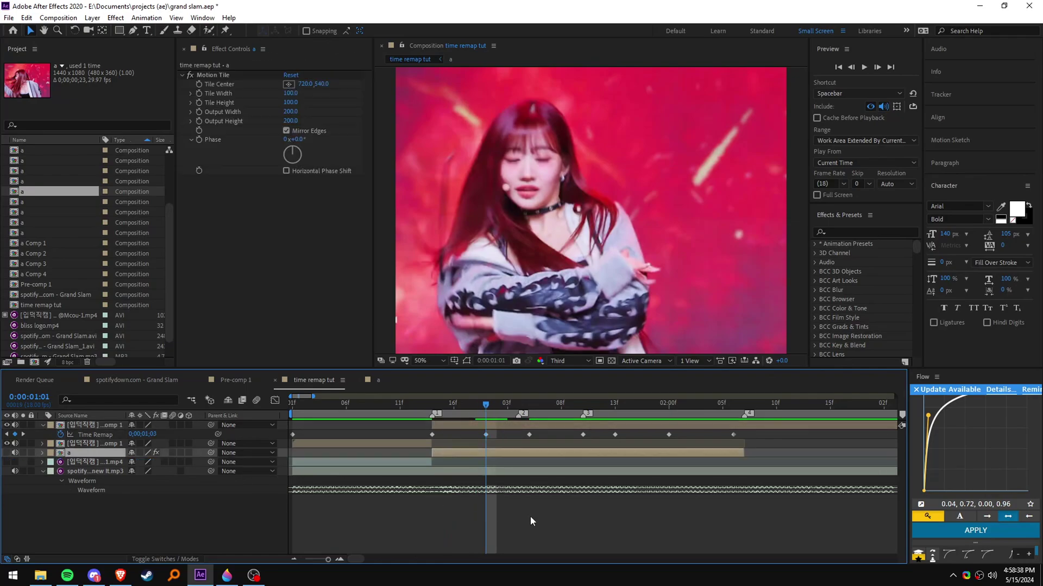
# Step: Move the Time Remap keyframe just past marker 2 onto the marker at 0;00;01;04
pyautogui.click(530, 516)
pyautogui.moveTo(482, 412); pyautogui.dragTo(434, 413)
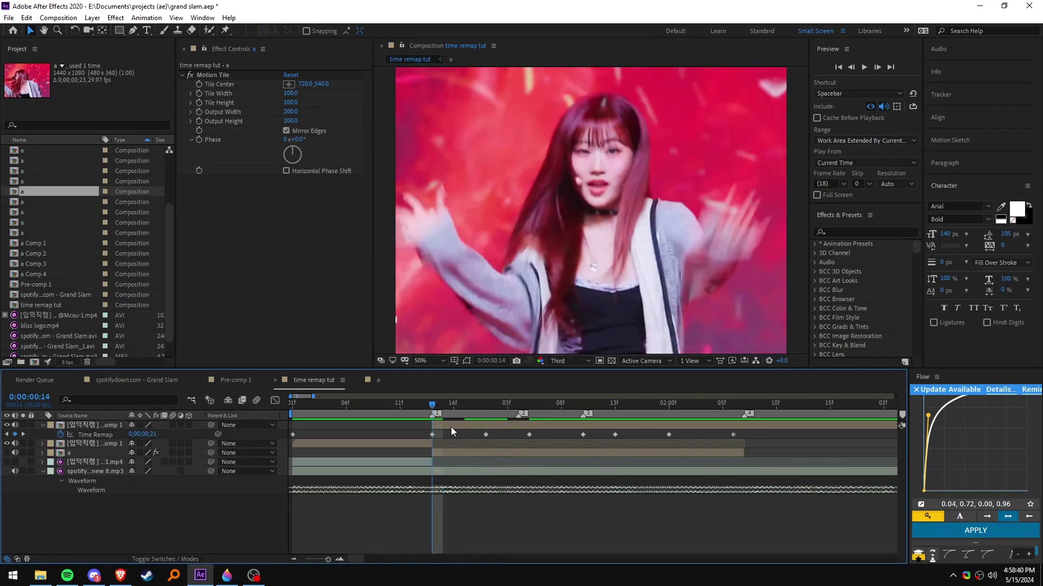
pyautogui.click(486, 435)
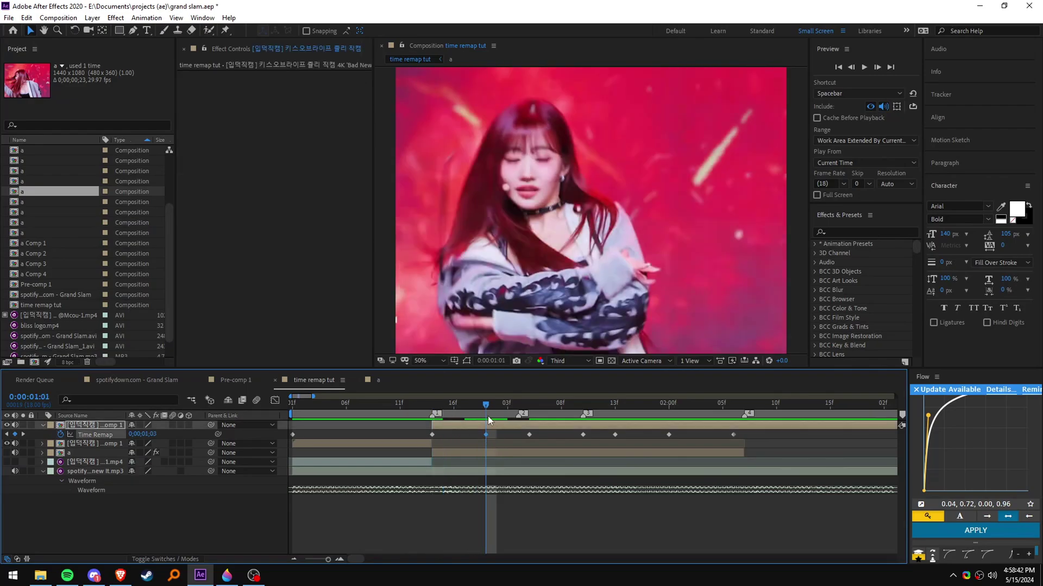
pyautogui.click(439, 413)
pyautogui.moveTo(440, 414); pyautogui.dragTo(519, 431)
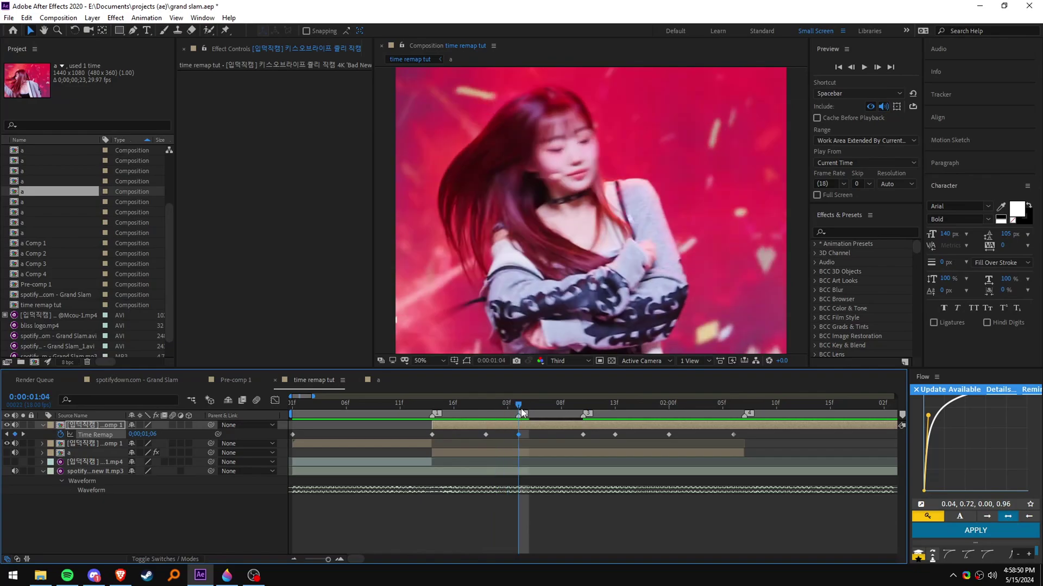
# Step: Move the three Time Remap keyframes between marker 2 and the last keyframe to 0;00;01;08, marker 3 and 0;00;02;04
pyautogui.moveTo(520, 404); pyautogui.dragTo(646, 427)
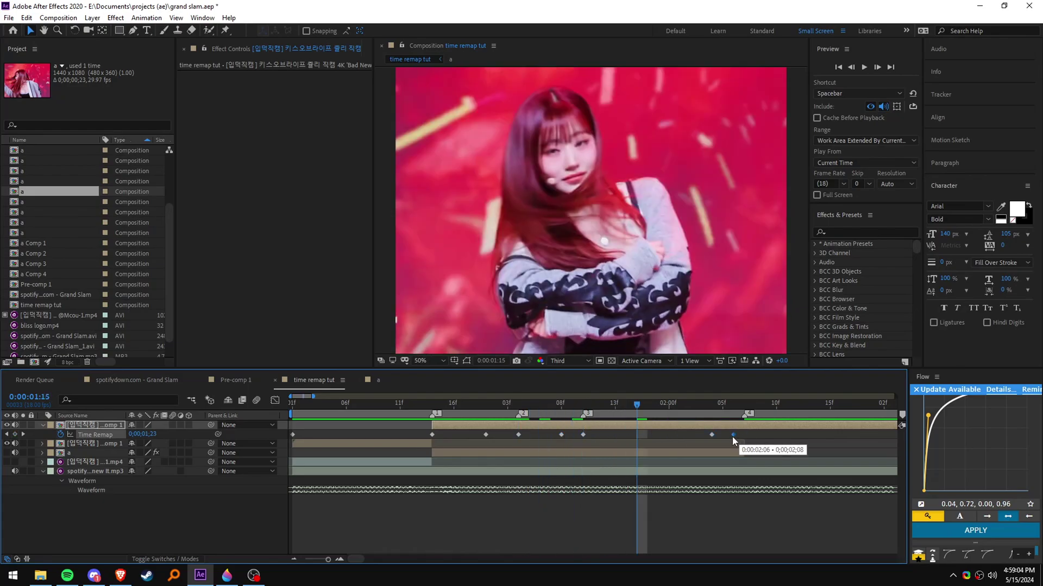
pyautogui.moveTo(646, 411); pyautogui.dragTo(732, 415)
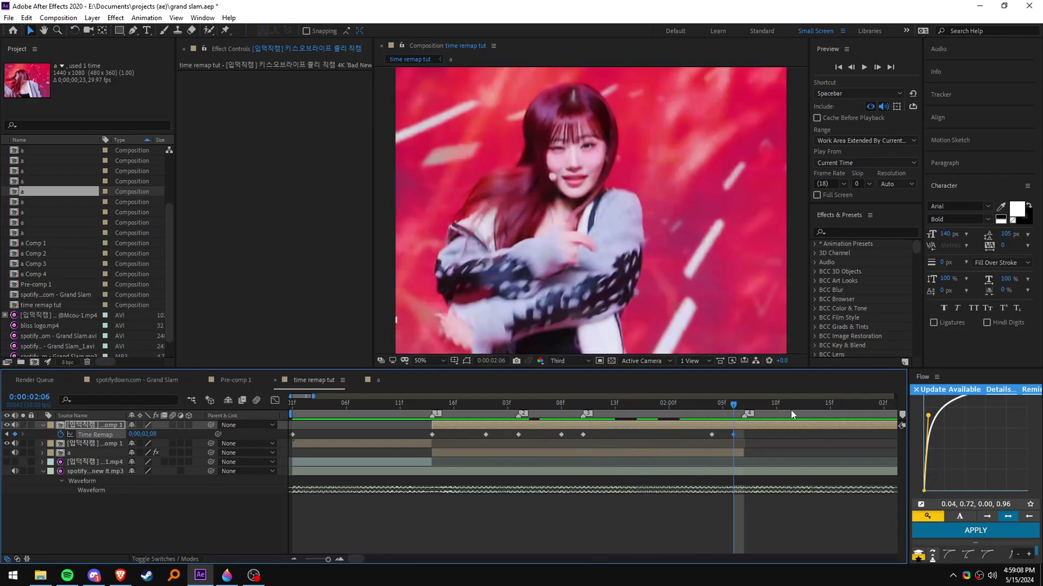
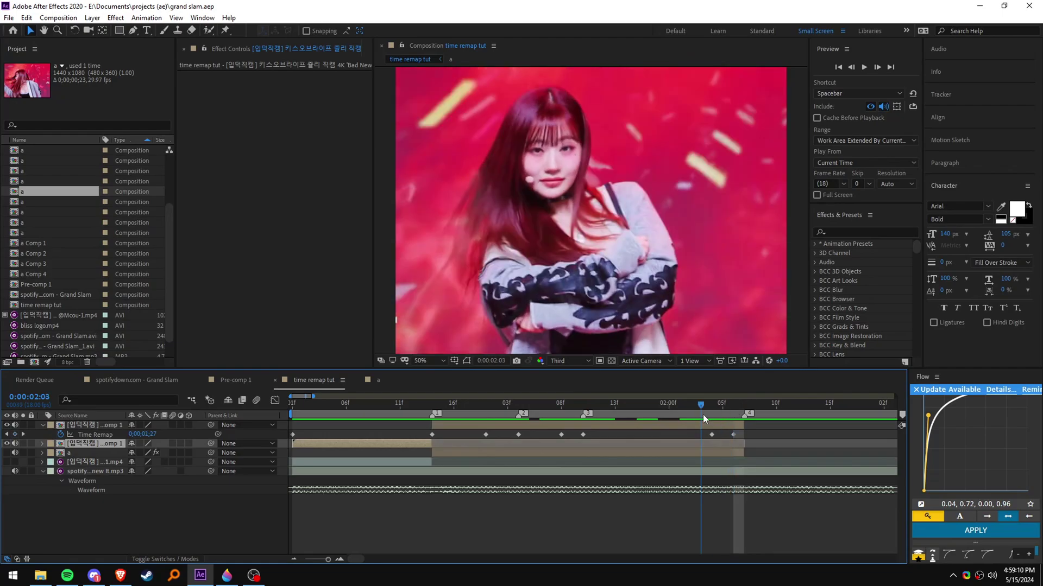
pyautogui.click(733, 435)
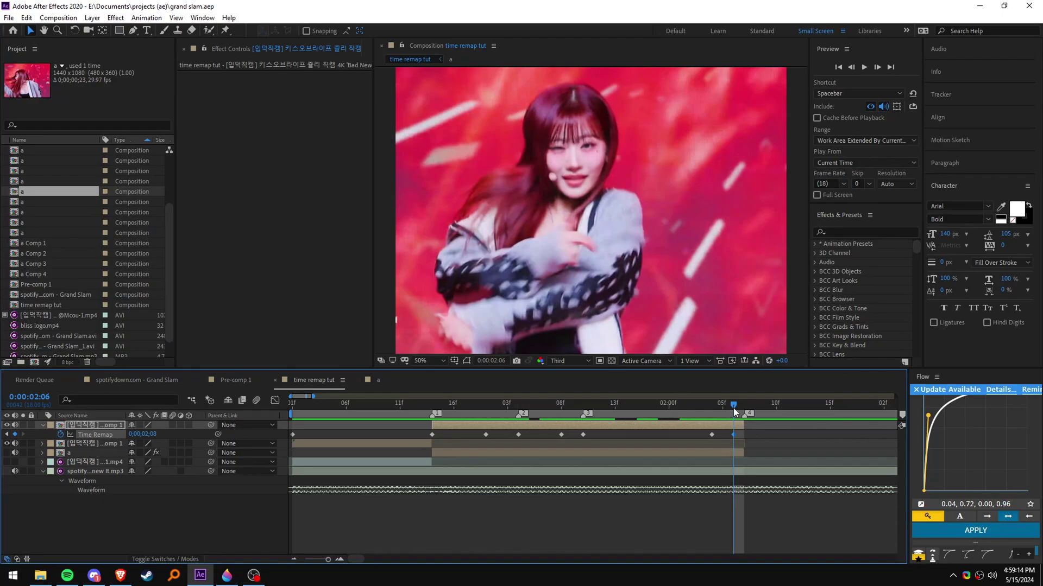
pyautogui.moveTo(732, 412); pyautogui.dragTo(739, 408)
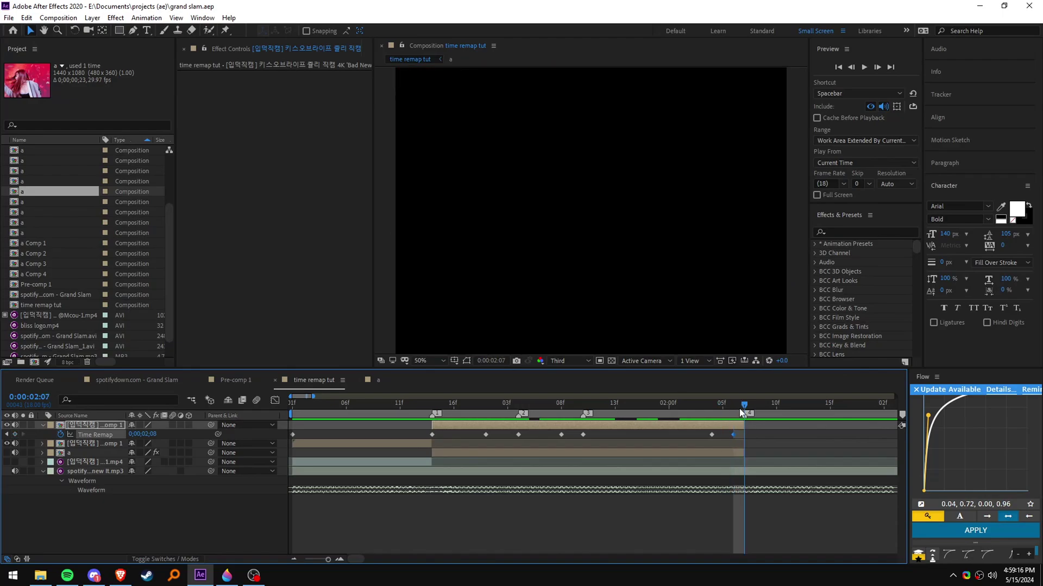
pyautogui.click(759, 435)
pyautogui.click(656, 412)
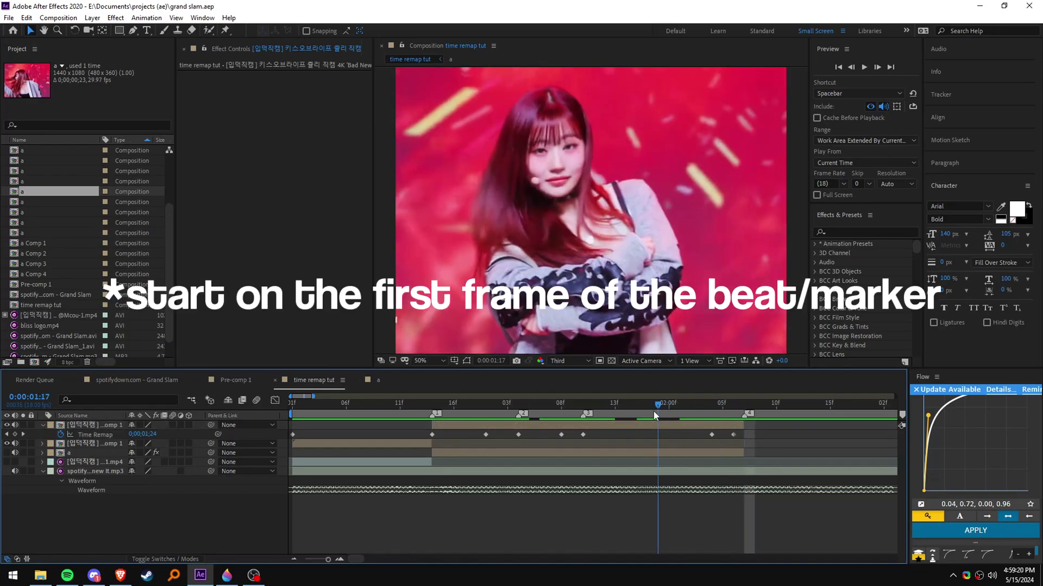
# Step: Apply Easy Ease to all Time Remap keyframes from marker 1 through 0;00;02;06
pyautogui.moveTo(654, 411); pyautogui.dragTo(432, 412)
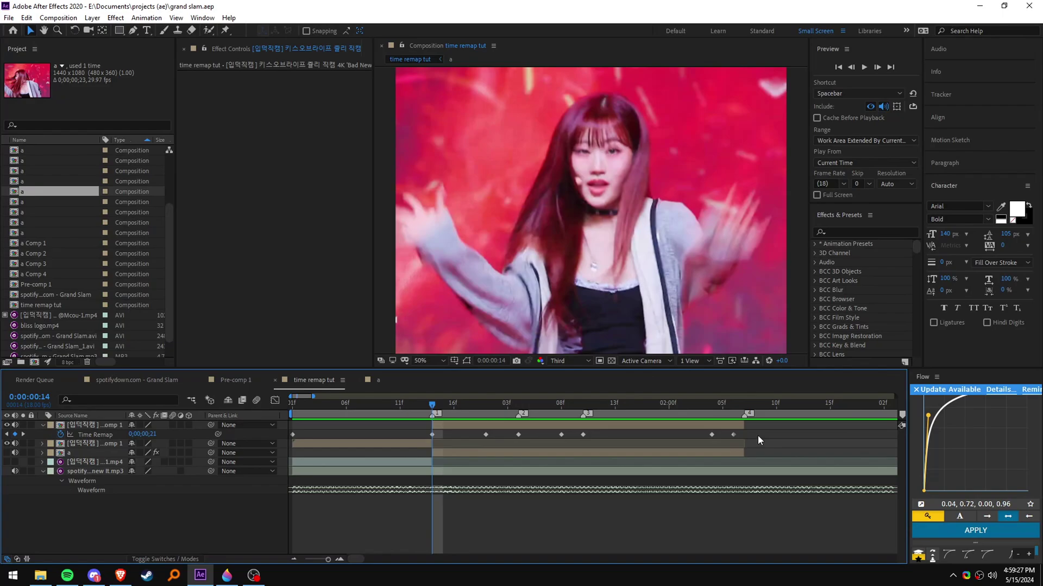
pyautogui.moveTo(748, 432)
pyautogui.mouseDown()
pyautogui.moveTo(412, 448)
pyautogui.moveTo(436, 441)
pyautogui.mouseUp()
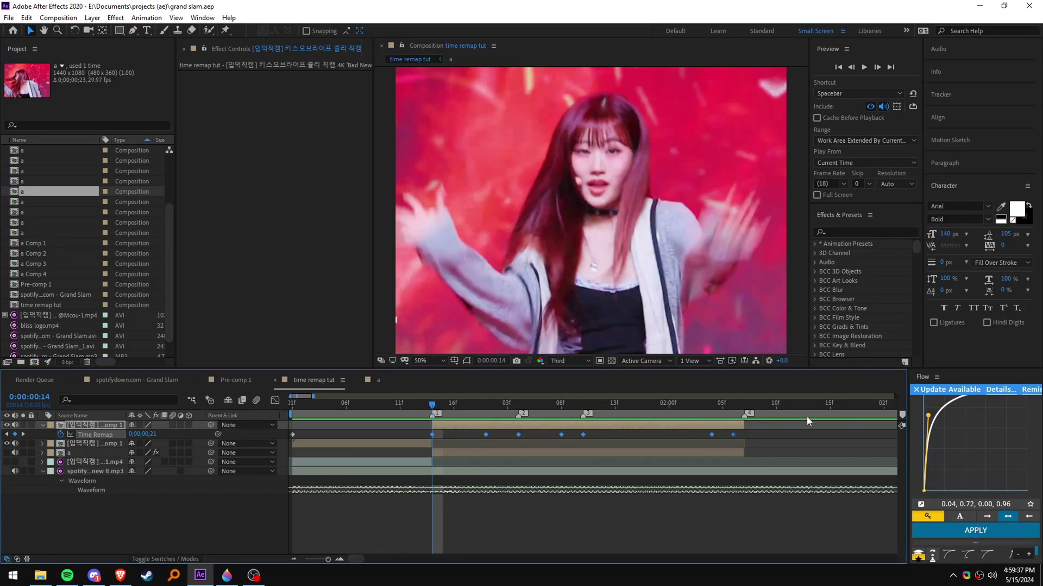
pyautogui.press('F9')
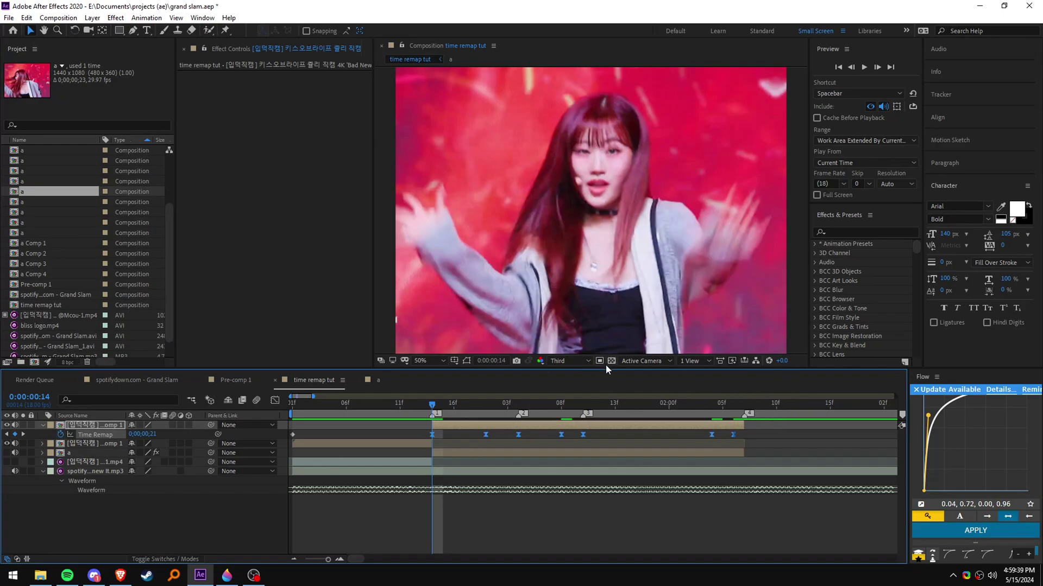
# Step: Open the Time Remap curve in the Graph Editor and make it rise steeply from marker 1, flattening towards 0;00;01;01
pyautogui.click(421, 438)
pyautogui.click(433, 435)
pyautogui.click(275, 400)
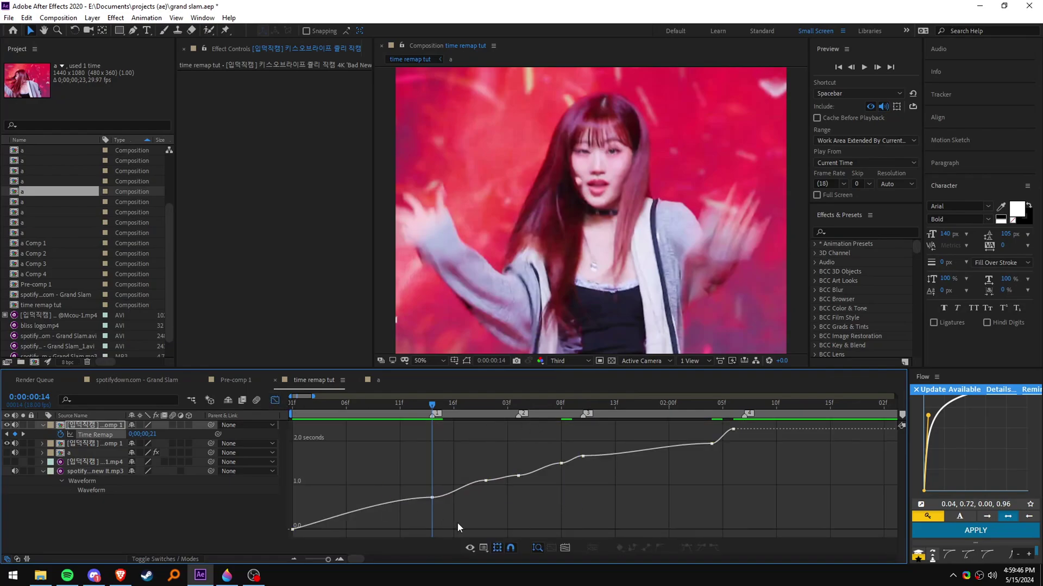
pyautogui.press('=')
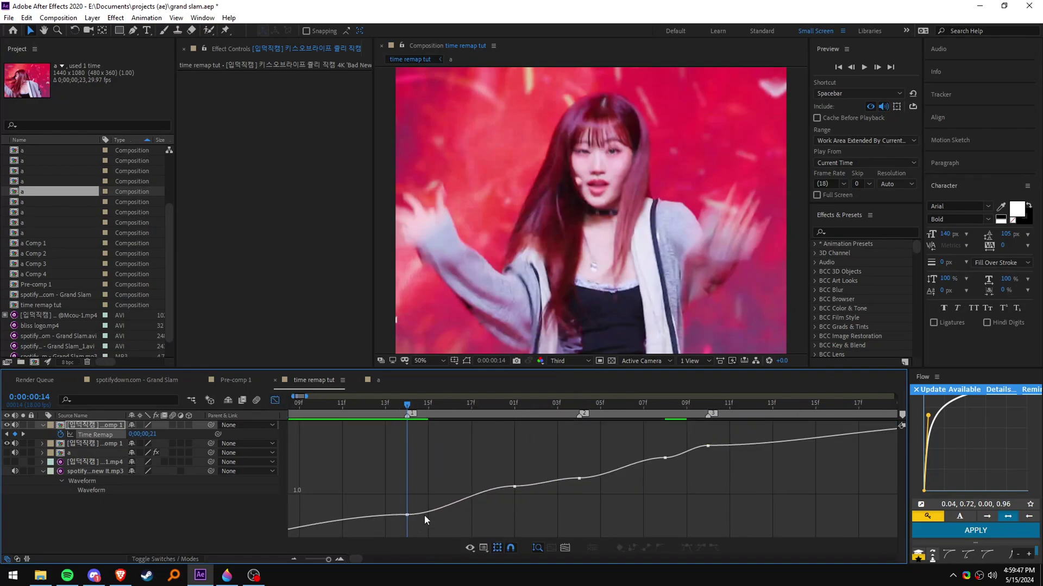
pyautogui.click(515, 487)
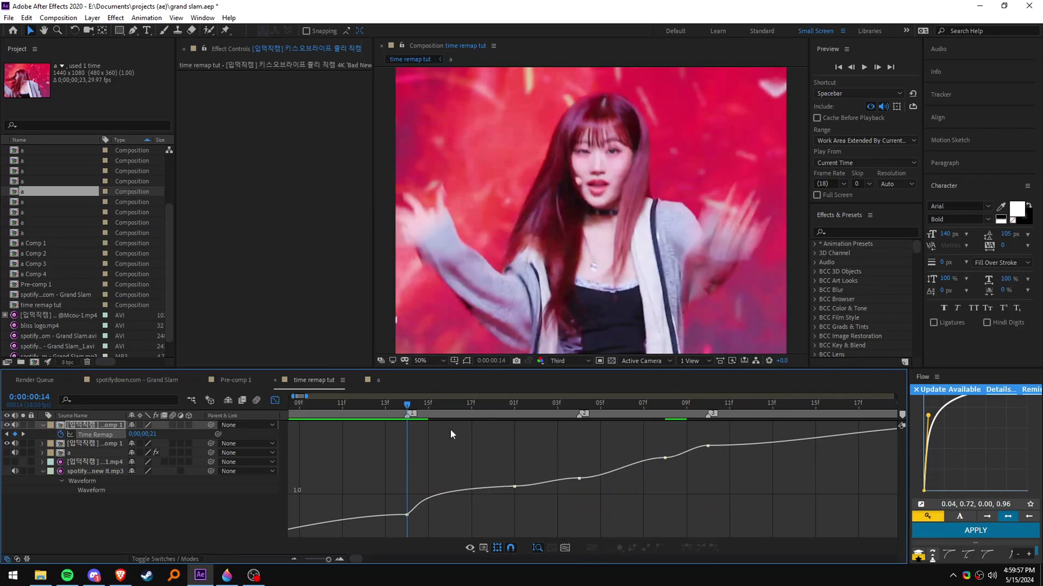
pyautogui.moveTo(450, 415); pyautogui.dragTo(413, 416)
pyautogui.click(407, 514)
# Step: Shape the Time Remap curve from 0;00;01;01 to start flat and steepen into marker 2, shortening the marker keyframe's incoming handle
pyautogui.moveTo(412, 416); pyautogui.dragTo(514, 413)
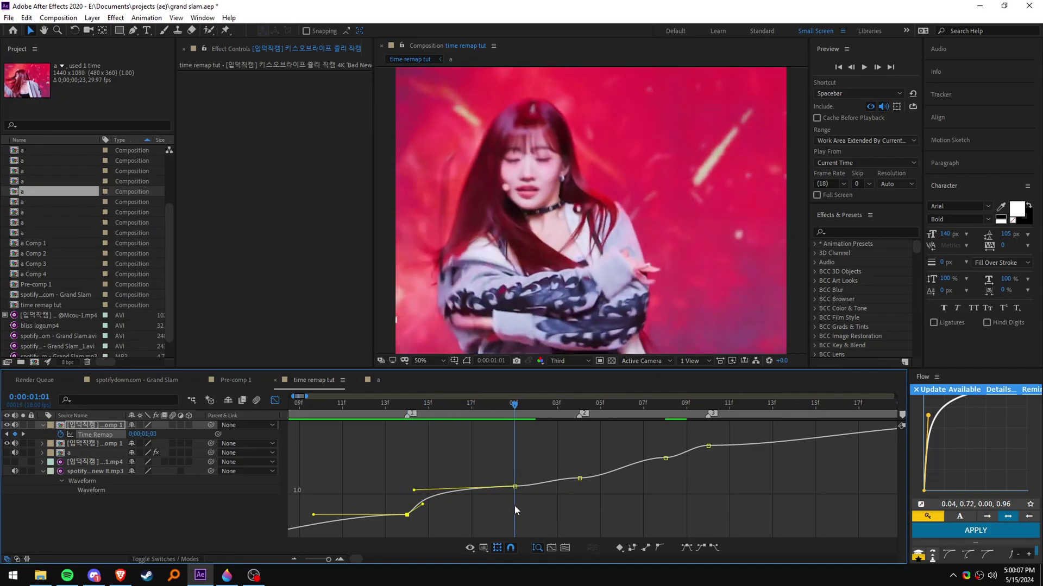
pyautogui.click(515, 487)
pyautogui.moveTo(559, 479); pyautogui.dragTo(578, 482)
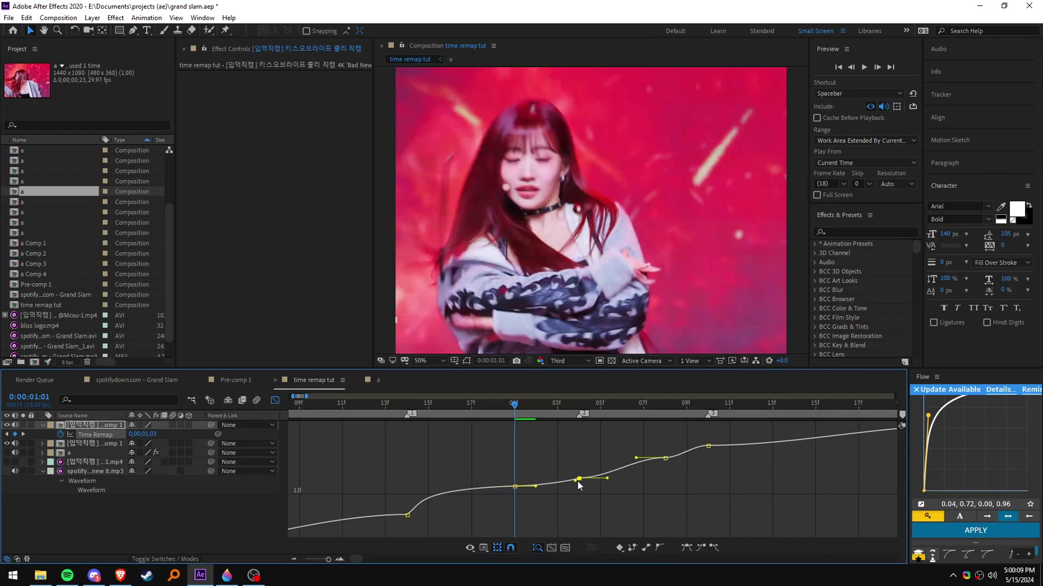
pyautogui.click(545, 498)
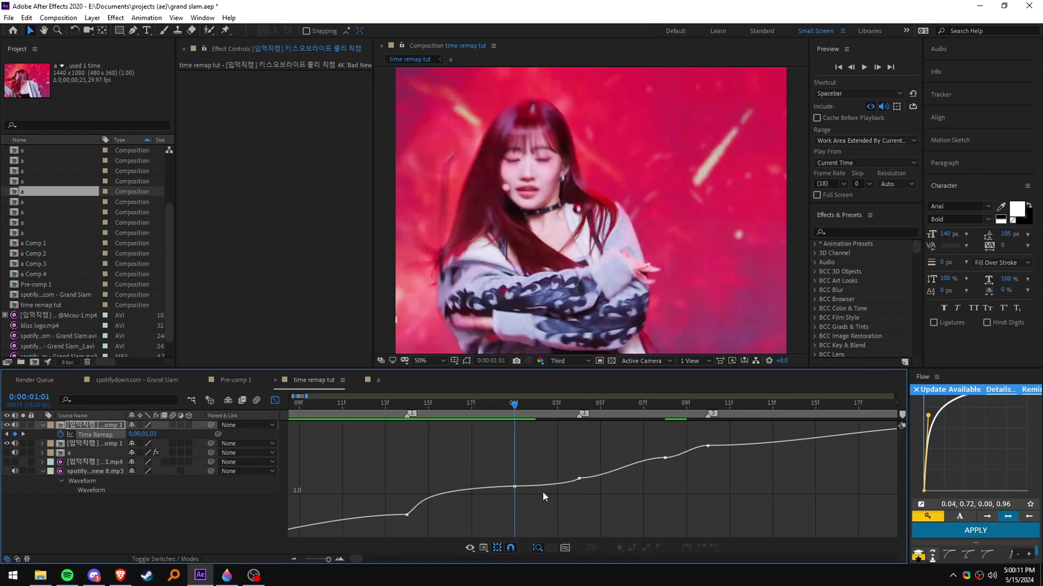
# Step: Shape the Time Remap curve after marker 2 to rise quickly and flatten towards 0;00;01;08, softening its start
pyautogui.moveTo(512, 409); pyautogui.dragTo(579, 414)
pyautogui.click(579, 479)
pyautogui.moveTo(634, 461); pyautogui.dragTo(579, 458)
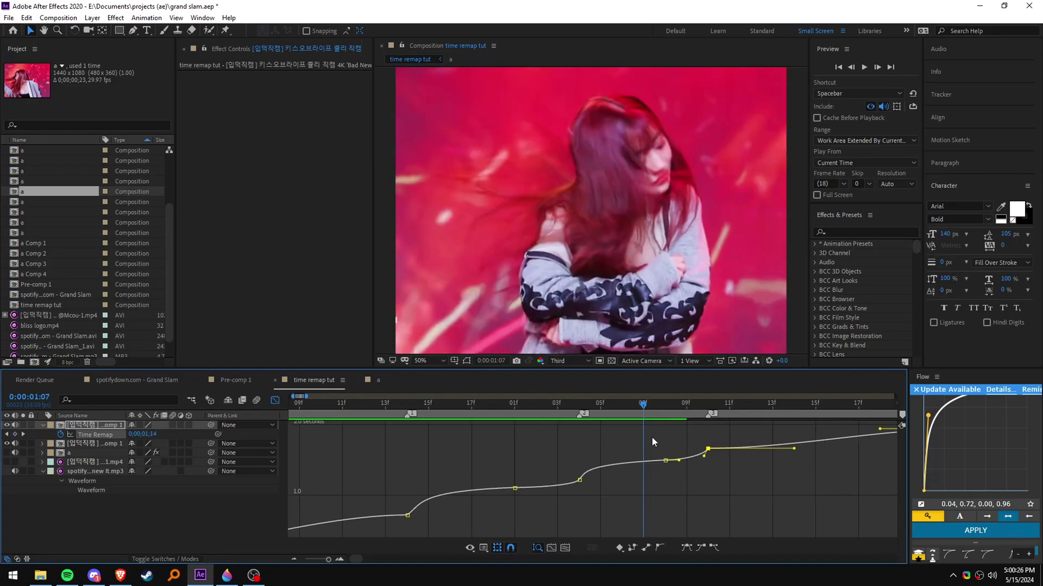
pyautogui.moveTo(651, 437); pyautogui.dragTo(627, 440)
pyautogui.click(579, 480)
pyautogui.moveTo(596, 471); pyautogui.dragTo(617, 471)
pyautogui.click(628, 475)
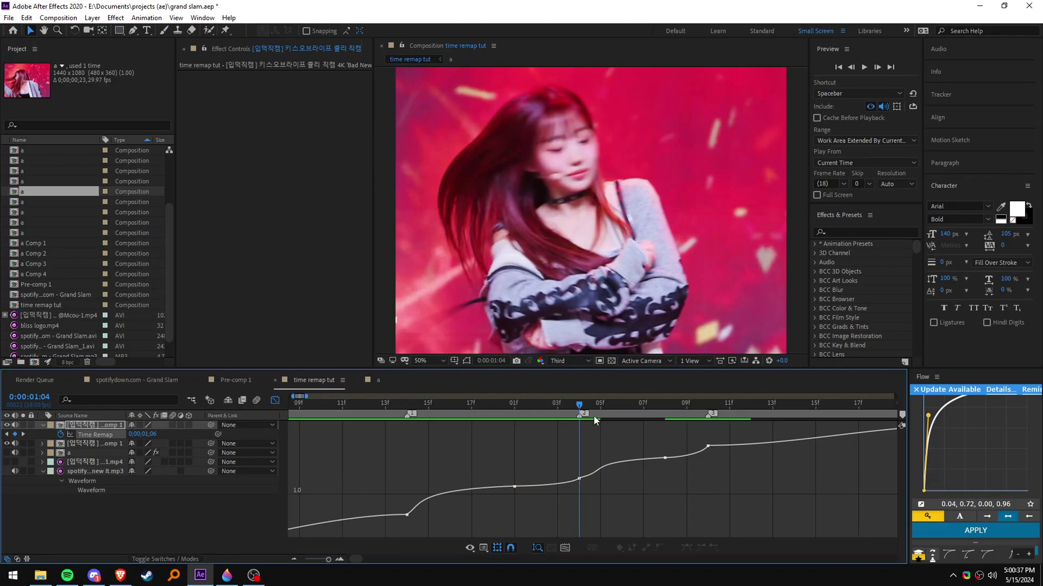
# Step: Make the curve rise fast after marker 3 and flatten towards 0;00;02;04, with a steep finish into the last keyframe
pyautogui.moveTo(578, 418); pyautogui.dragTo(708, 447)
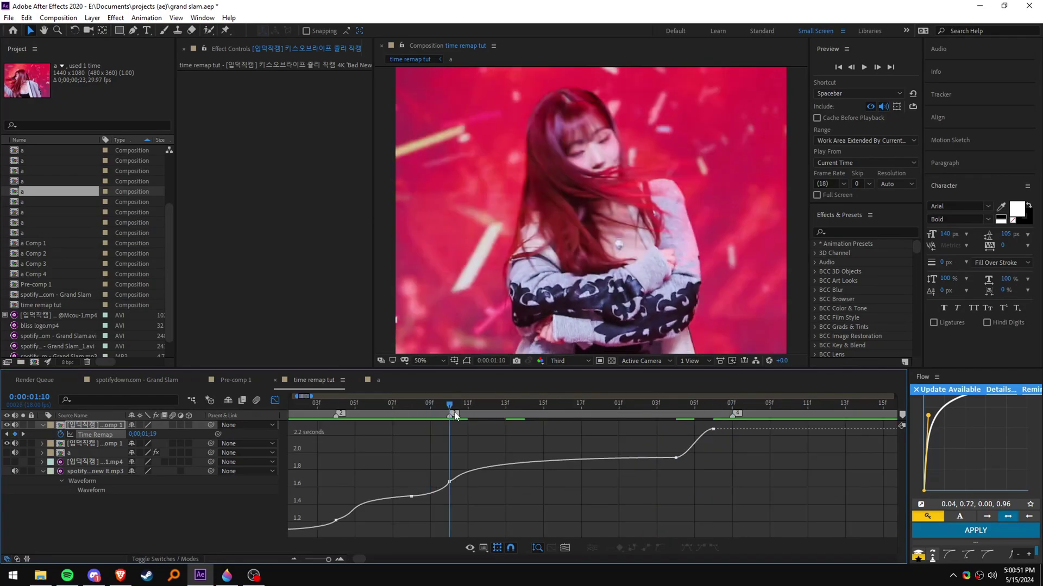
pyautogui.moveTo(449, 413); pyautogui.dragTo(725, 452)
pyautogui.click(675, 458)
# Step: Preview the eased time remap from marker 1 and check the movement around markers 2 and 3
pyautogui.moveTo(682, 414); pyautogui.dragTo(392, 442)
pyautogui.press('space')
pyautogui.scroll(-2, 668, 501)
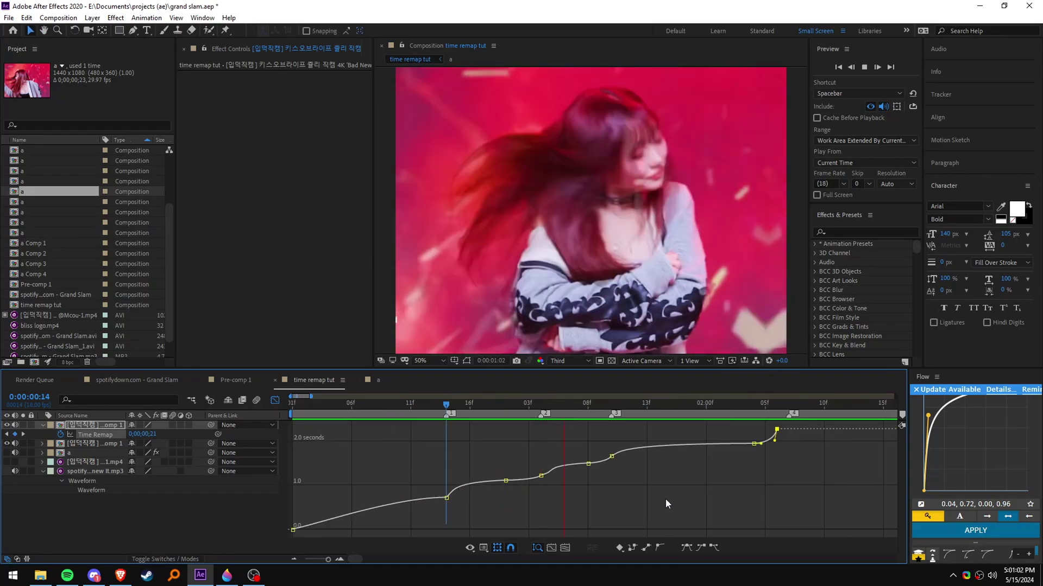
pyautogui.moveTo(601, 416); pyautogui.dragTo(406, 422)
pyautogui.click(618, 472)
pyautogui.scroll(1, 618, 472)
pyautogui.press('space')
# Step: Delete the Time Remap keyframe at marker 3 and move the keyframe just before it to 0;00;01;09
pyautogui.moveTo(543, 411)
pyautogui.mouseDown()
pyautogui.moveTo(429, 421)
pyautogui.moveTo(589, 423)
pyautogui.moveTo(538, 424)
pyautogui.mouseUp()
pyautogui.click(609, 455)
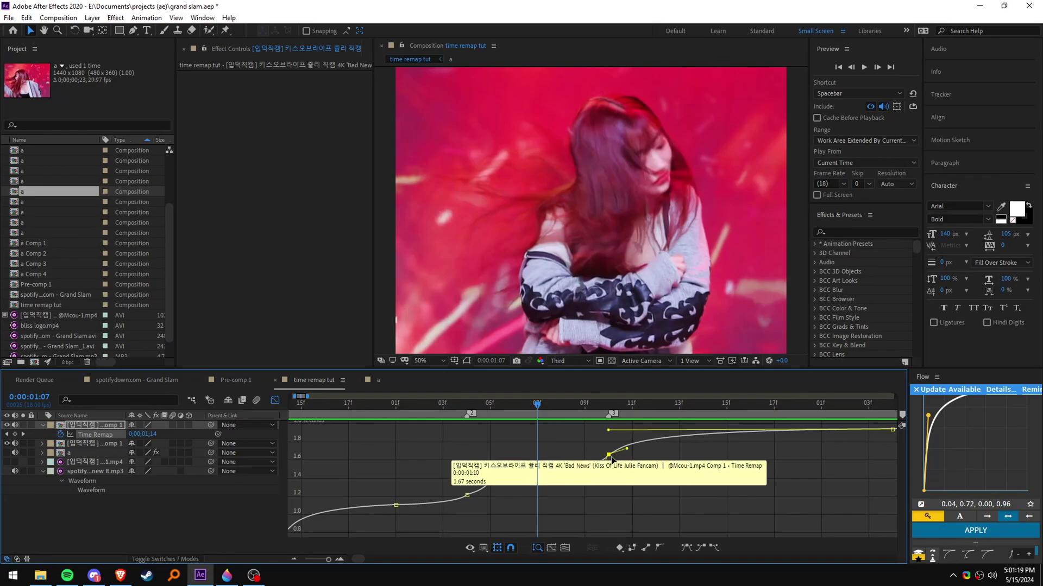
pyautogui.click(629, 497)
pyautogui.press('k')
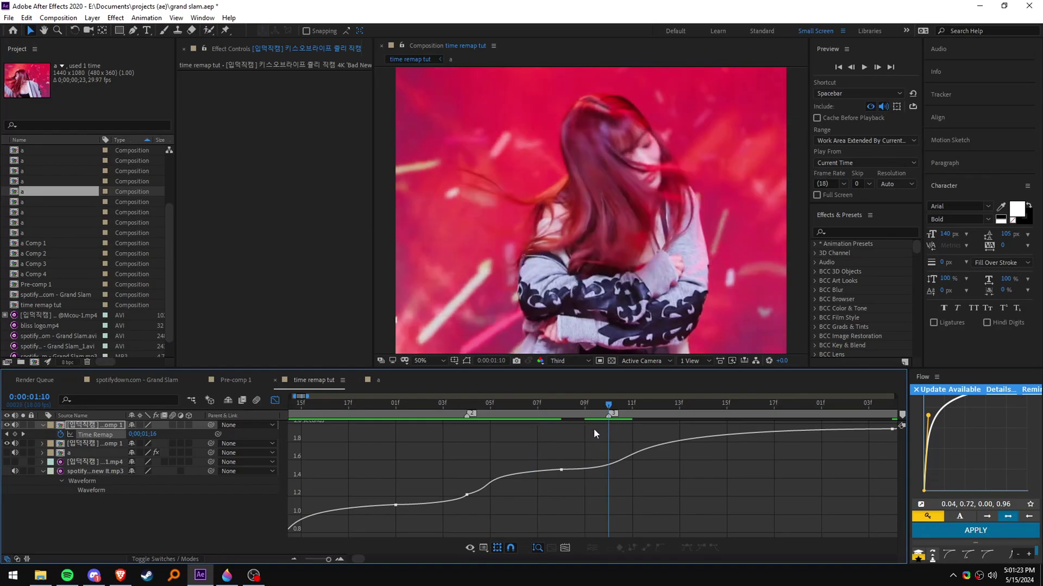
pyautogui.moveTo(561, 470); pyautogui.dragTo(591, 469)
pyautogui.click(591, 445)
pyautogui.click(537, 415)
pyautogui.moveTo(537, 415); pyautogui.dragTo(592, 428)
# Step: Adjust the curve handles after the 0;00;01;09 keyframe so the curve rises quickly and flattens towards 0;00;02;04
pyautogui.click(585, 469)
pyautogui.moveTo(686, 468); pyautogui.dragTo(630, 456)
pyautogui.click(587, 441)
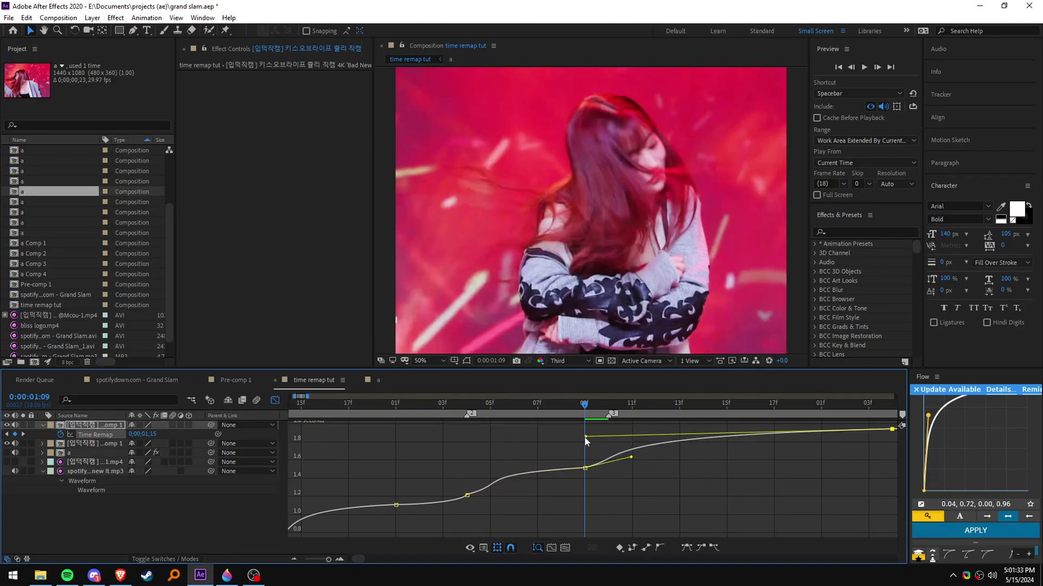
pyautogui.doubleClick(588, 464)
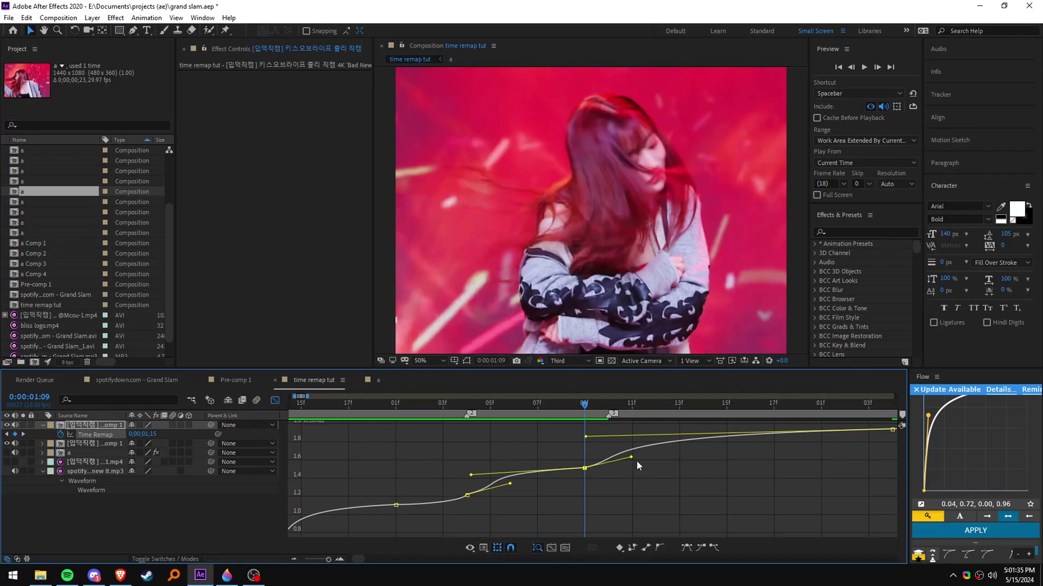
pyautogui.click(584, 451)
# Step: Reshape the curve between marker 2 and 0;00;01;09 into a gradual rise by shortening the two facing handles
pyautogui.moveTo(571, 409); pyautogui.dragTo(405, 410)
pyautogui.keyDown('ctrl'); pyautogui.click(392, 505); pyautogui.keyUp('ctrl')
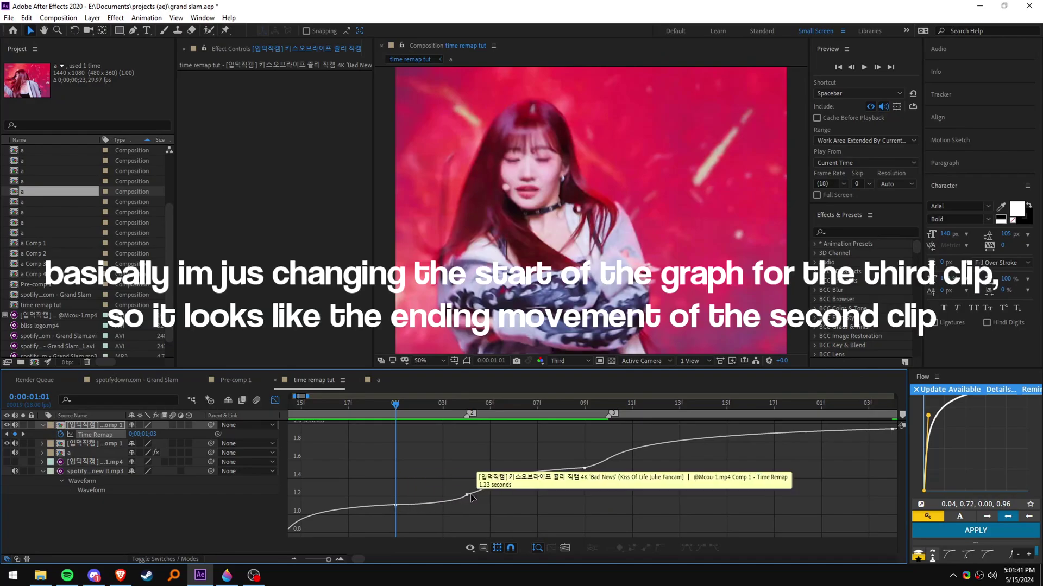
pyautogui.click(472, 407)
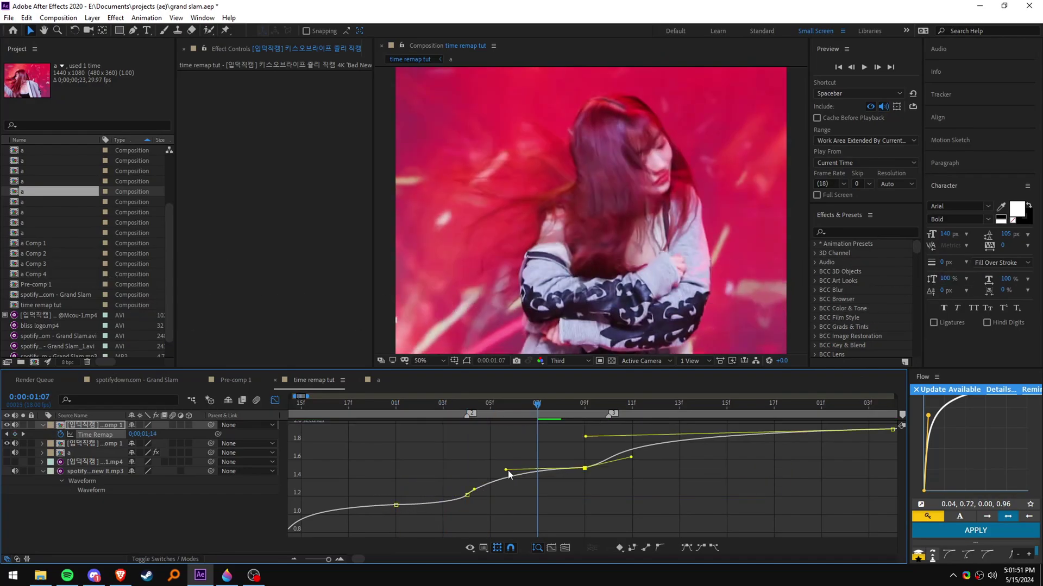
pyautogui.click(506, 471)
# Step: Preview the reshaped time remap around marker 2 and through the end of the clip
pyautogui.moveTo(537, 406); pyautogui.dragTo(372, 453)
pyautogui.press('space')
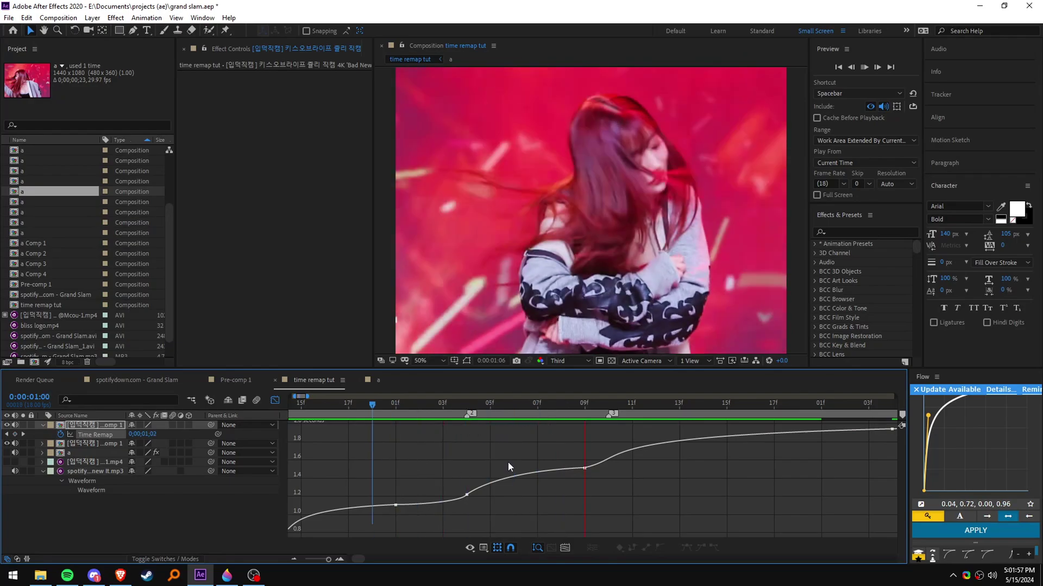
pyautogui.moveTo(564, 406); pyautogui.dragTo(398, 446)
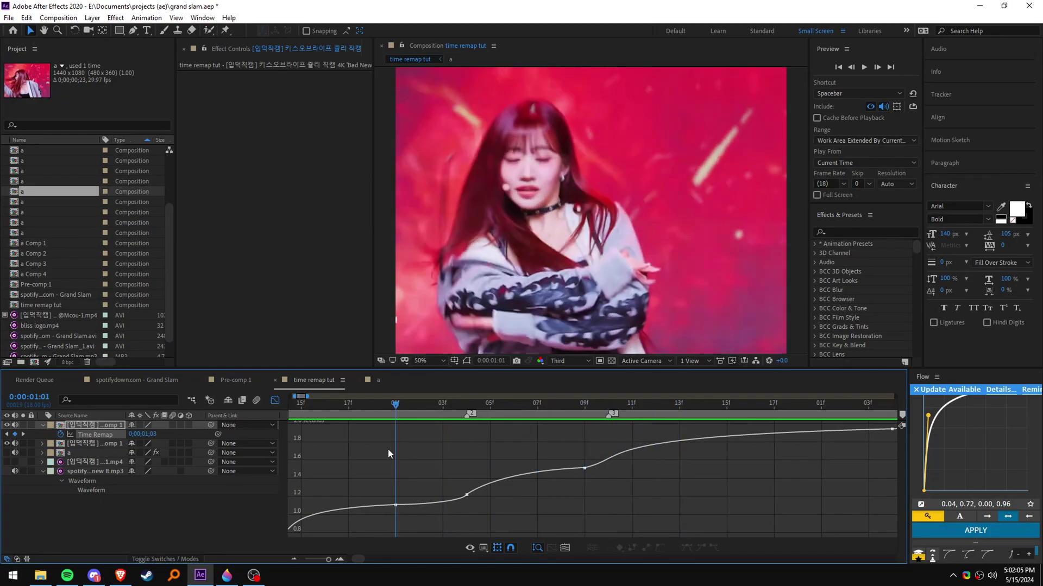
pyautogui.press('space')
pyautogui.scroll(-3, 621, 481)
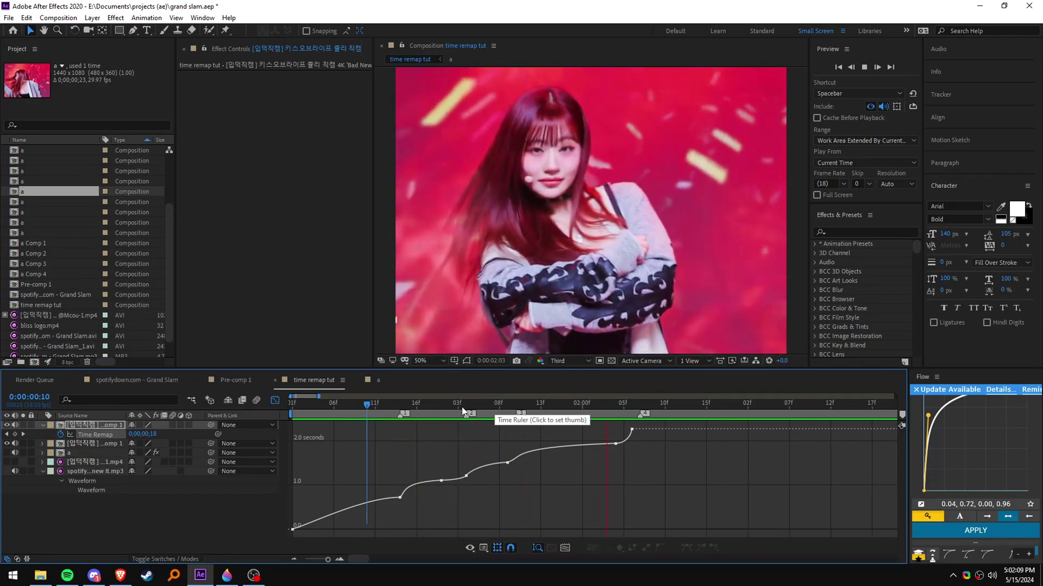
# Step: Lower the Time Remap keyframe at 0;00;01;09 to about 1.42 seconds and preview the motion around it
pyautogui.moveTo(486, 409)
pyautogui.mouseDown()
pyautogui.moveTo(474, 412)
pyautogui.moveTo(500, 415)
pyautogui.moveTo(437, 415)
pyautogui.moveTo(510, 430)
pyautogui.mouseUp()
pyautogui.press('=')
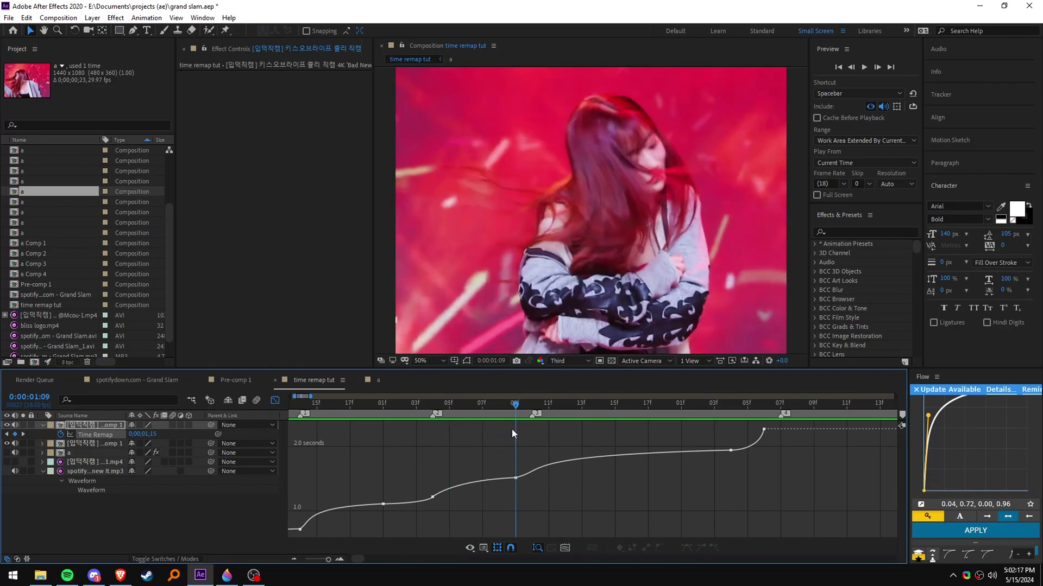
pyautogui.moveTo(516, 478); pyautogui.dragTo(517, 487)
pyautogui.click(542, 493)
pyautogui.click(483, 408)
pyautogui.moveTo(483, 409); pyautogui.dragTo(364, 416)
pyautogui.press('space')
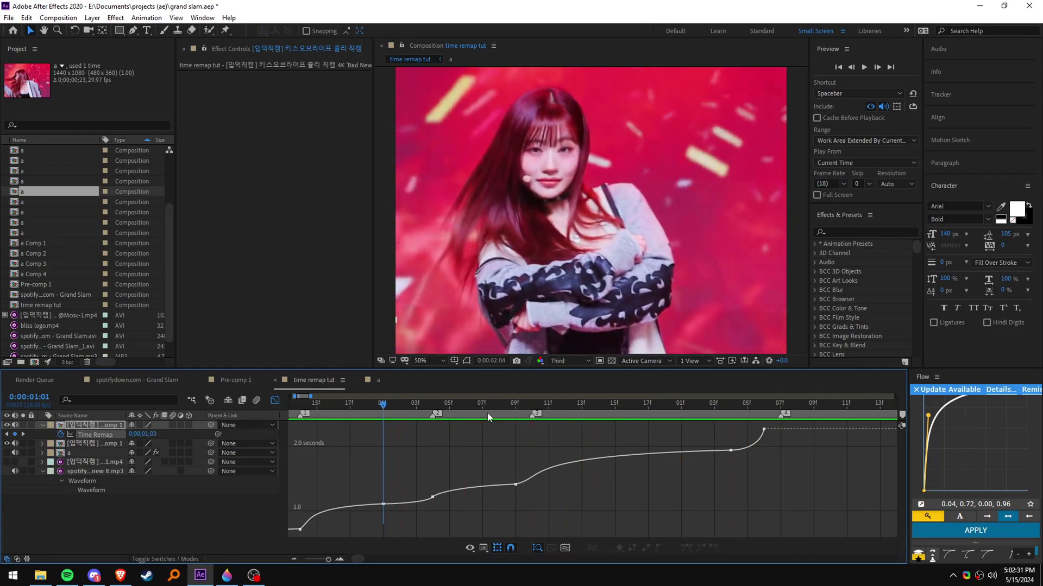
pyautogui.press('space')
# Step: Adjust the outgoing handle of the 0;00;01;09 keyframe so the curve rises smoothly past marker 3, and preview it
pyautogui.moveTo(599, 423); pyautogui.dragTo(515, 486)
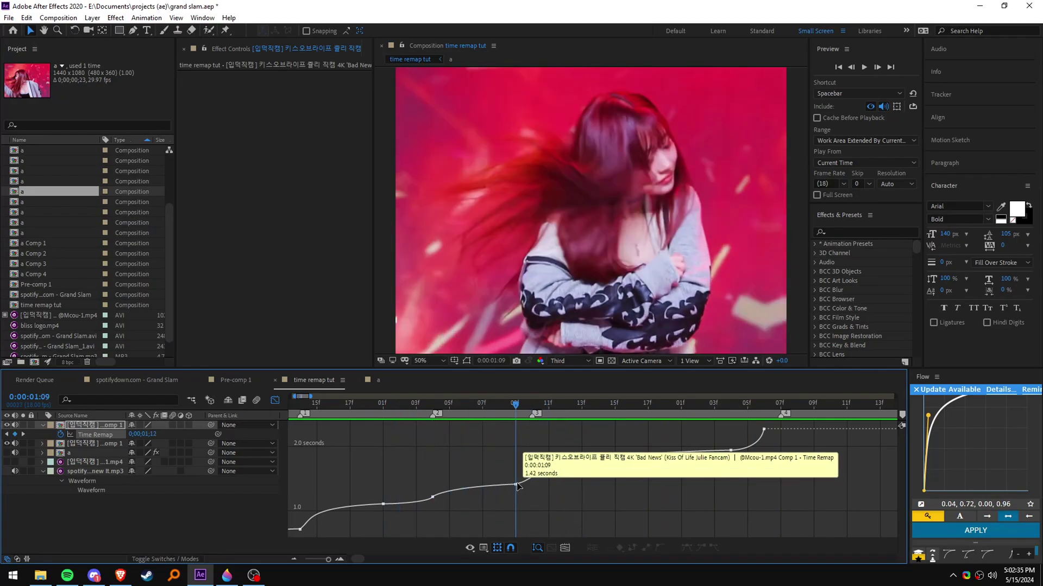
pyautogui.keyDown('ctrl'); pyautogui.click(515, 485); pyautogui.keyUp('ctrl')
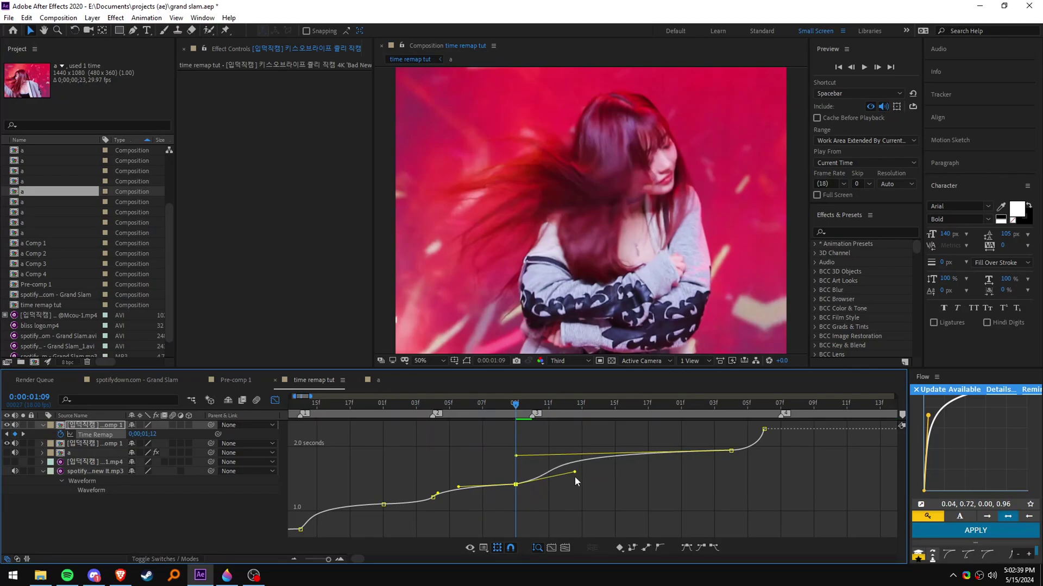
pyautogui.click(534, 431)
pyautogui.press('space')
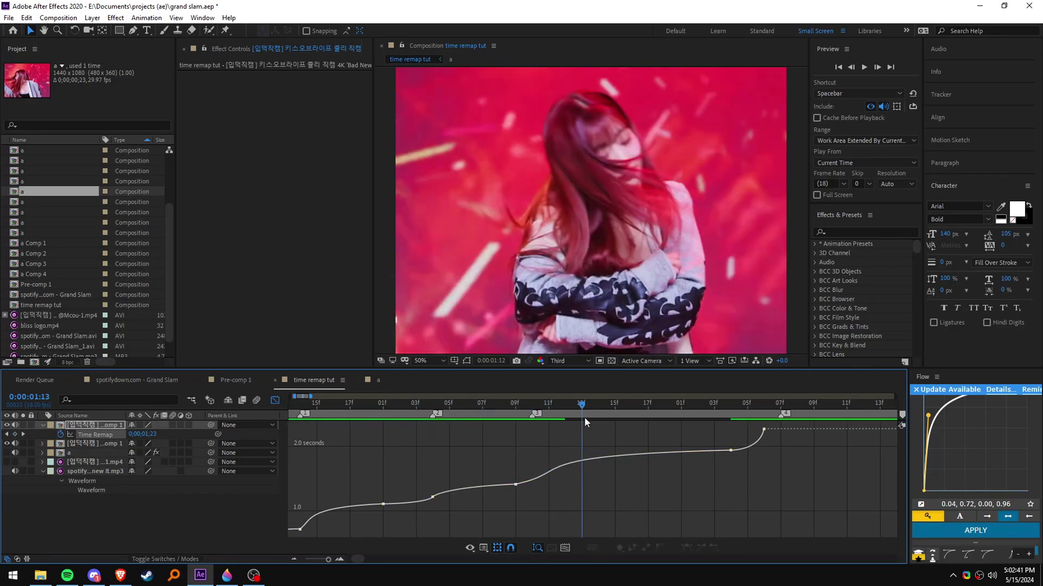
# Step: Try slightly shortening the incoming handle of the 0;00;02;04 keyframe and preview the clip
pyautogui.click(731, 451)
pyautogui.moveTo(516, 459); pyautogui.dragTo(526, 463)
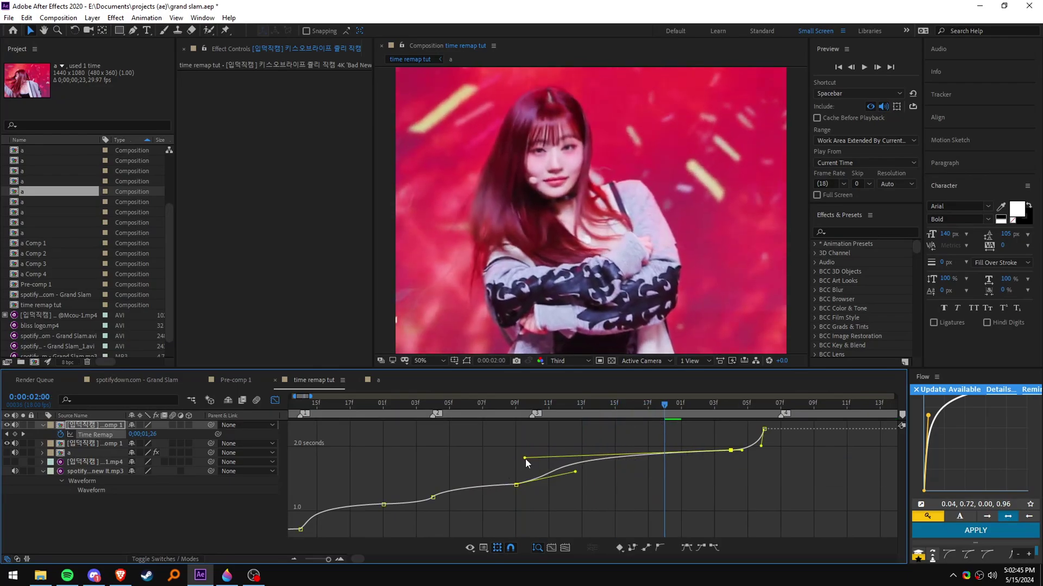
pyautogui.click(628, 484)
pyautogui.moveTo(611, 404); pyautogui.dragTo(656, 417)
pyautogui.press('space')
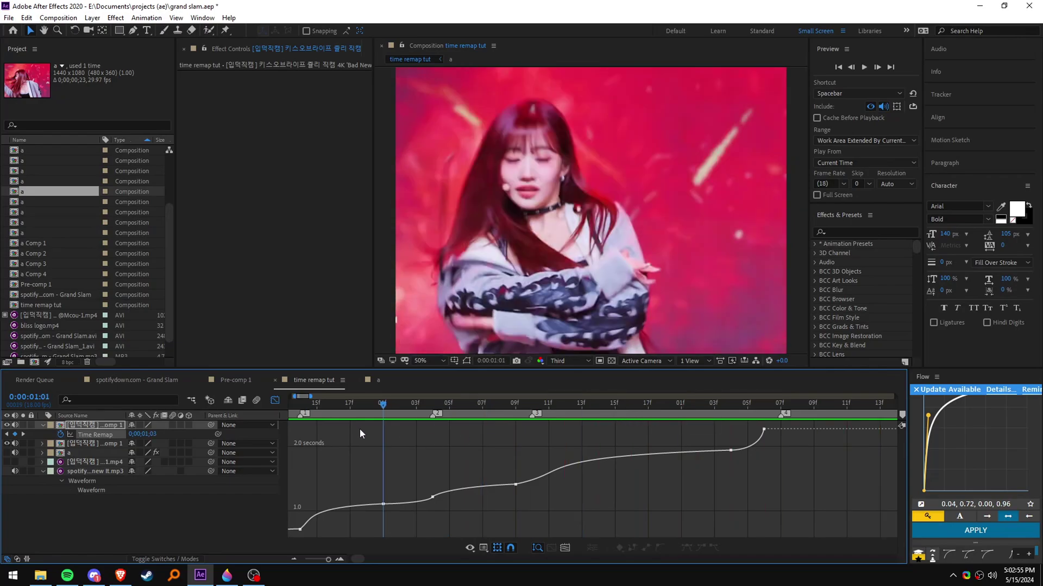
# Step: Lengthen the incoming handle of the 0;00;02;04 keyframe, steepen the outgoing handle of the 0;00;01;09 keyframe, and preview the stretch
pyautogui.click(595, 416)
pyautogui.doubleClick(717, 452)
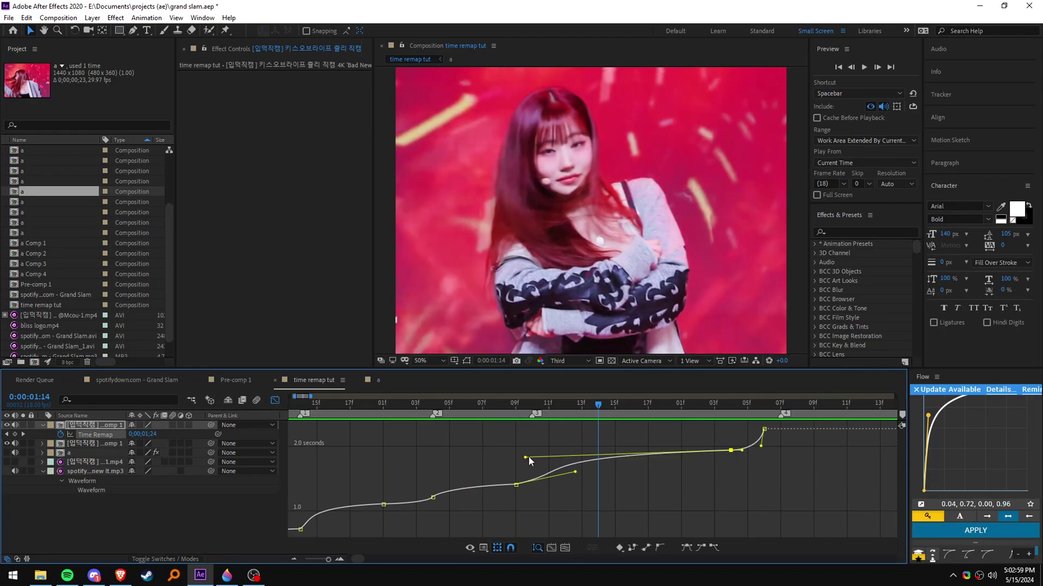
pyautogui.moveTo(526, 458); pyautogui.dragTo(516, 456)
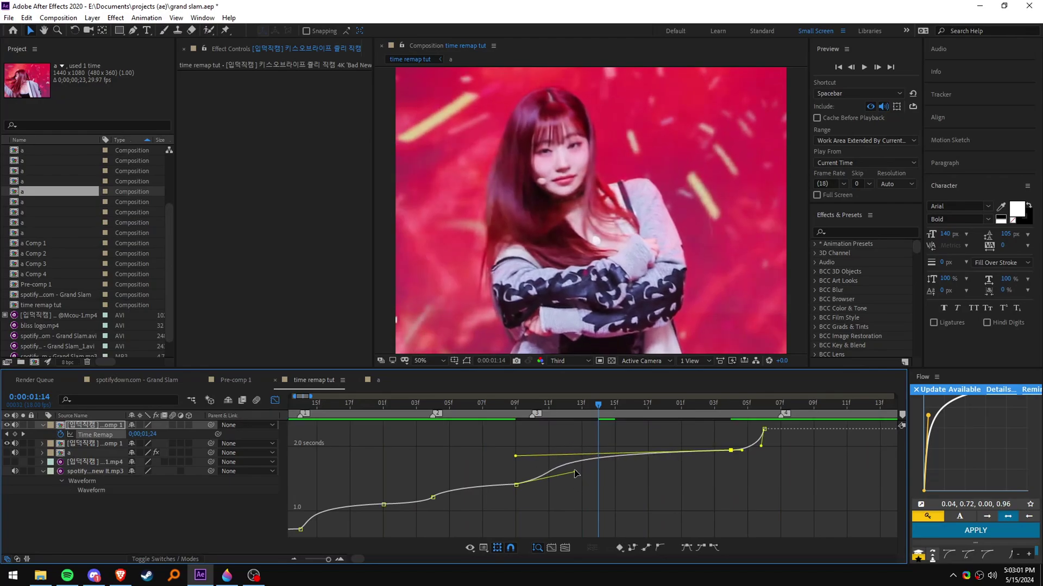
pyautogui.moveTo(576, 473); pyautogui.dragTo(577, 462)
pyautogui.click(633, 473)
pyautogui.moveTo(598, 417); pyautogui.dragTo(492, 425)
pyautogui.press('space')
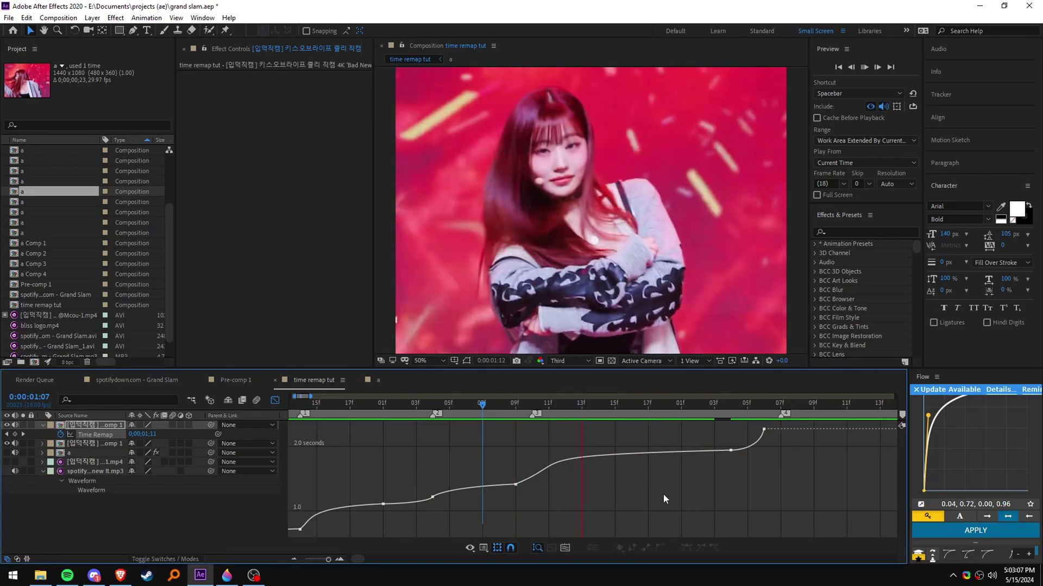
pyautogui.moveTo(549, 417); pyautogui.dragTo(468, 417)
pyautogui.press('space')
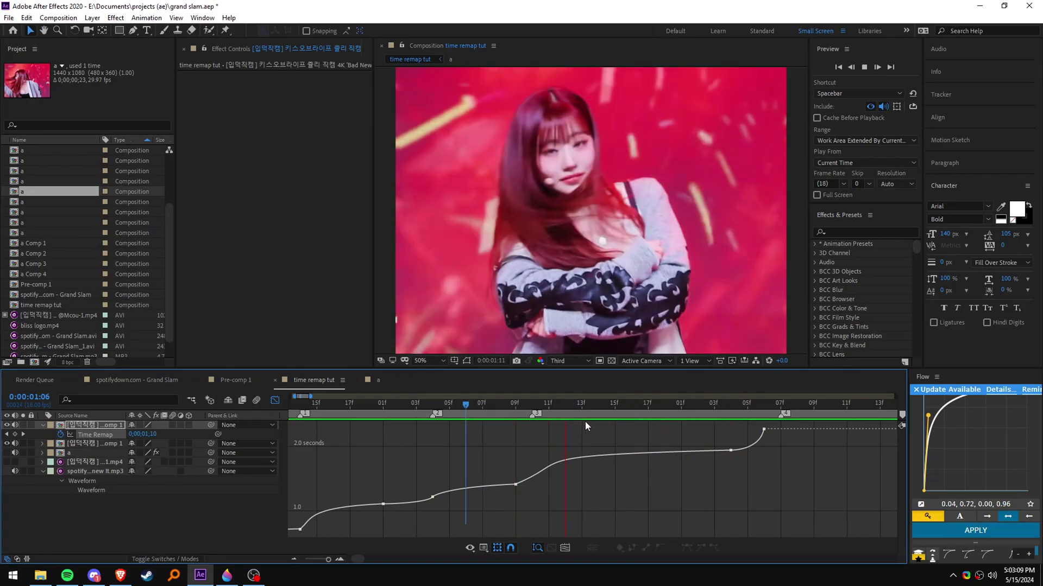
pyautogui.press('space')
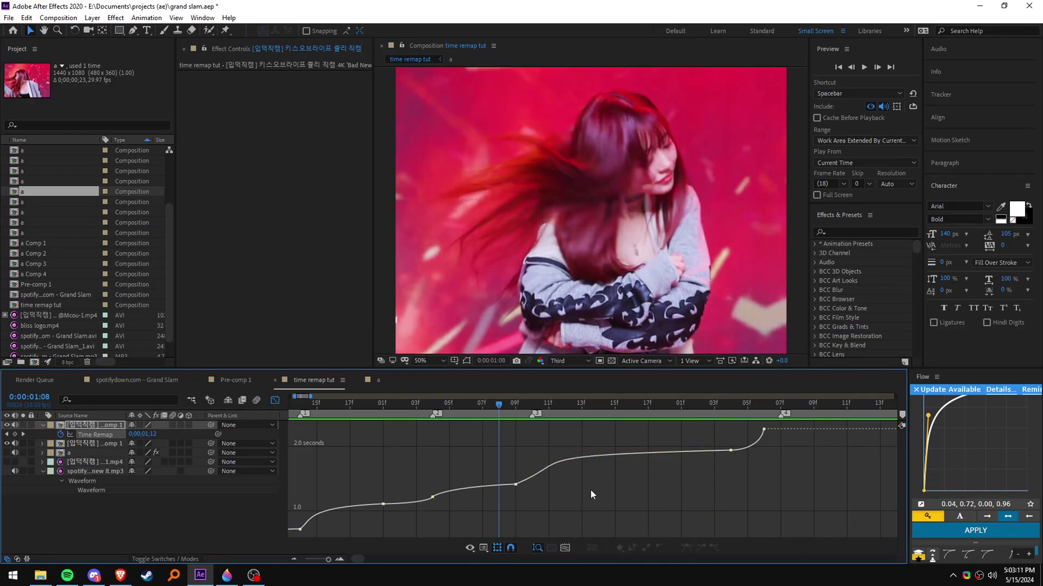
# Step: Lower and lengthen the outgoing handle of the 0;00;01;09 keyframe to soften the rise, and preview it
pyautogui.click(515, 485)
pyautogui.moveTo(575, 462); pyautogui.dragTo(585, 468)
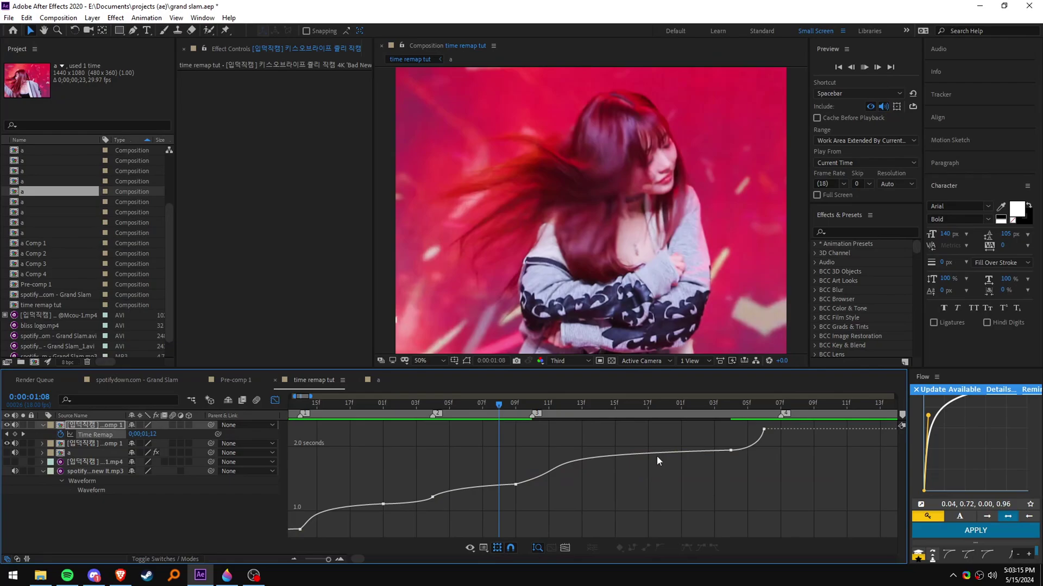
pyautogui.press('space')
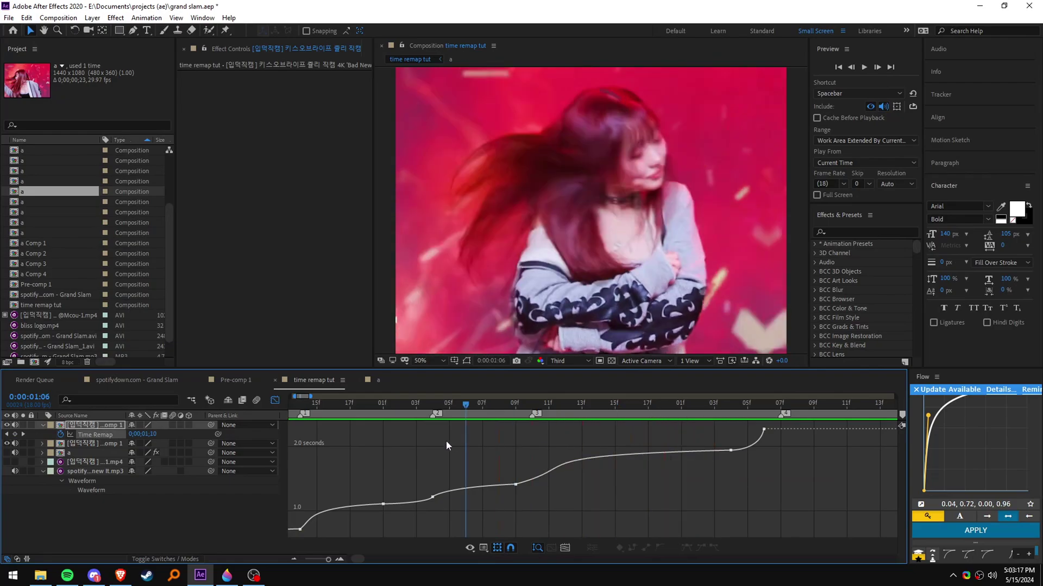
pyautogui.press('space')
pyautogui.press('space')
pyautogui.press('v')
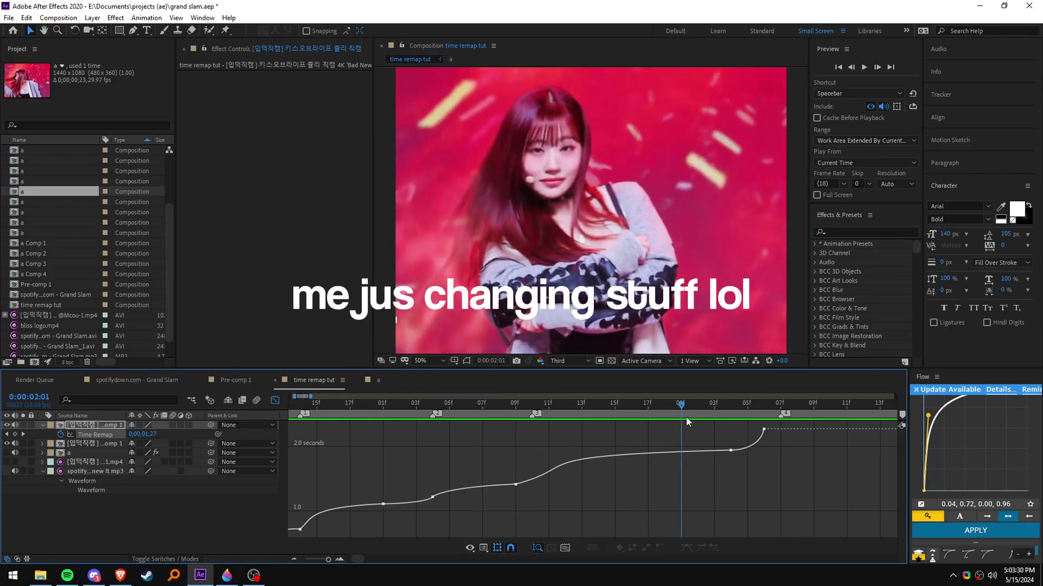
# Step: Raise the Time Remap keyframe at 0;00;02;04 to about 0;00;02;01 and preview the remapped clip
pyautogui.moveTo(730, 451); pyautogui.dragTo(730, 443)
pyautogui.press('space')
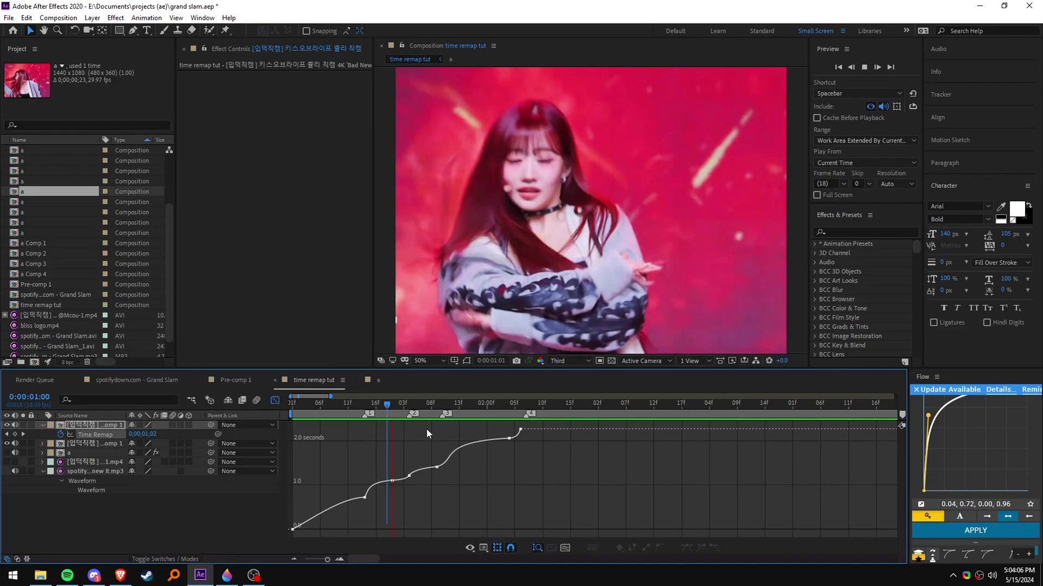
pyautogui.click(430, 405)
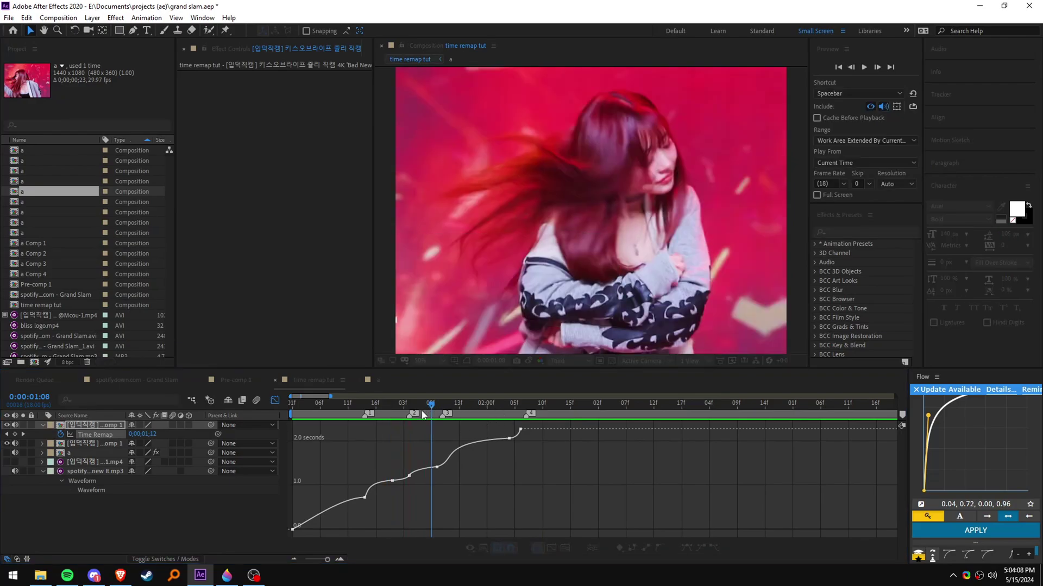
# Step: Close the Graph Editor and compare the "a" layer with the time-remapped layers from marker 1 onward
pyautogui.click(275, 400)
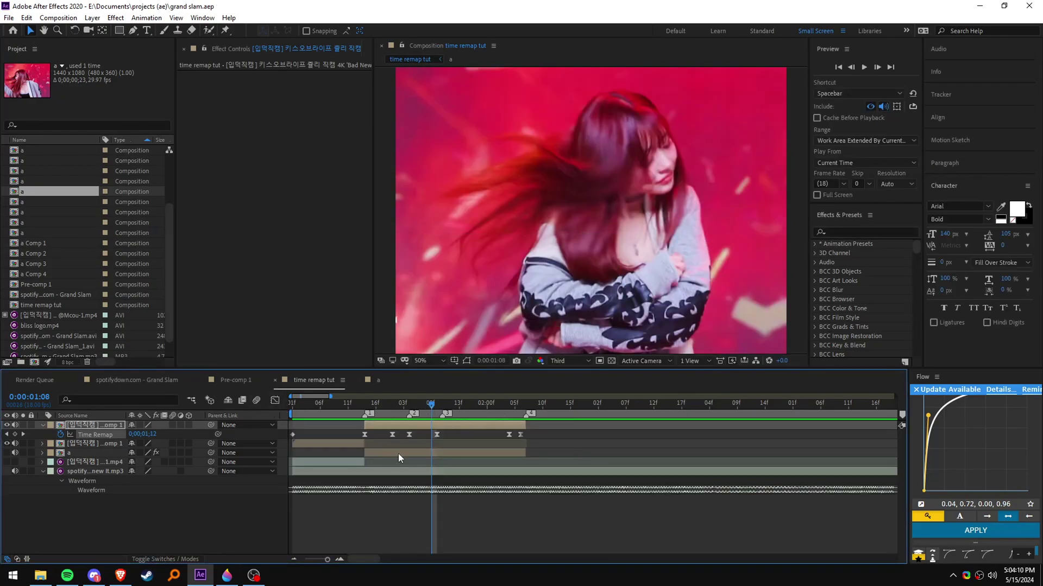
pyautogui.click(399, 454)
pyautogui.click(10, 444)
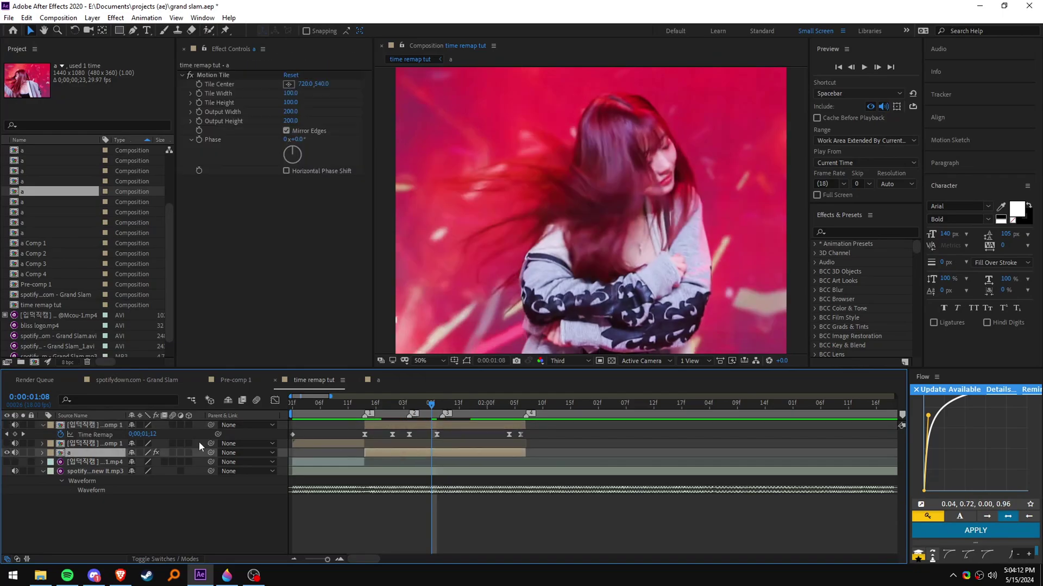
pyautogui.scroll(1, 421, 455)
pyautogui.moveTo(439, 408); pyautogui.dragTo(311, 415)
pyautogui.press('space')
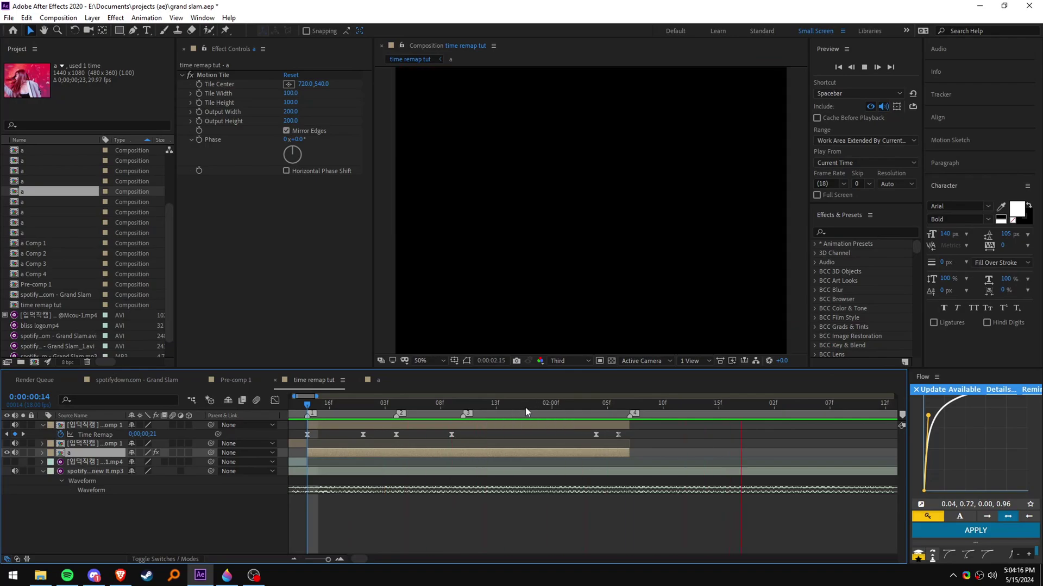
pyautogui.click(328, 408)
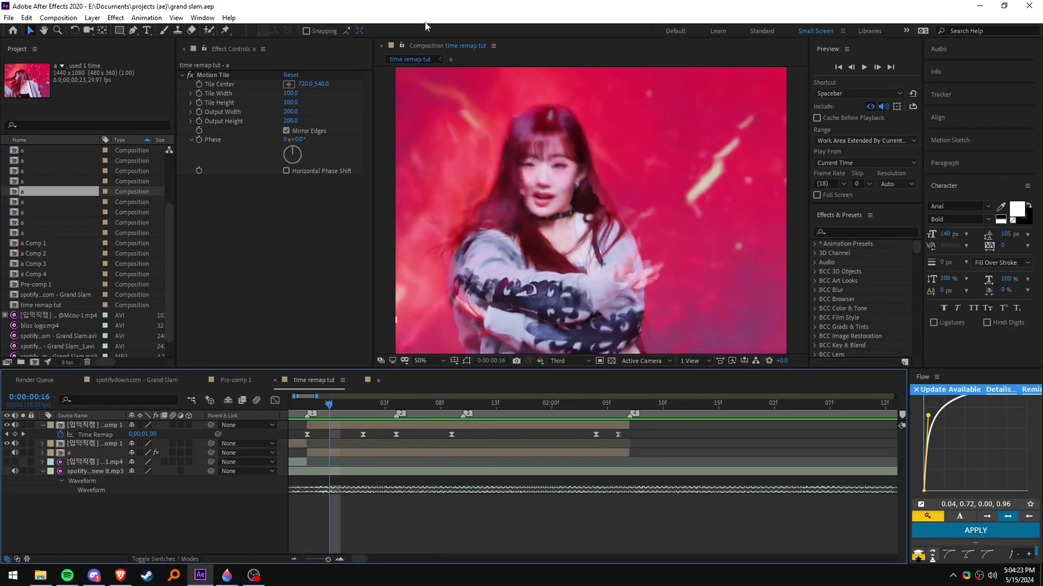
pyautogui.moveTo(329, 407); pyautogui.dragTo(311, 416)
# Step: Switch to the Paint 3D graph sketch and mark beats 1 and 2 above the first and third curve points with the Marker
pyautogui.click(227, 576)
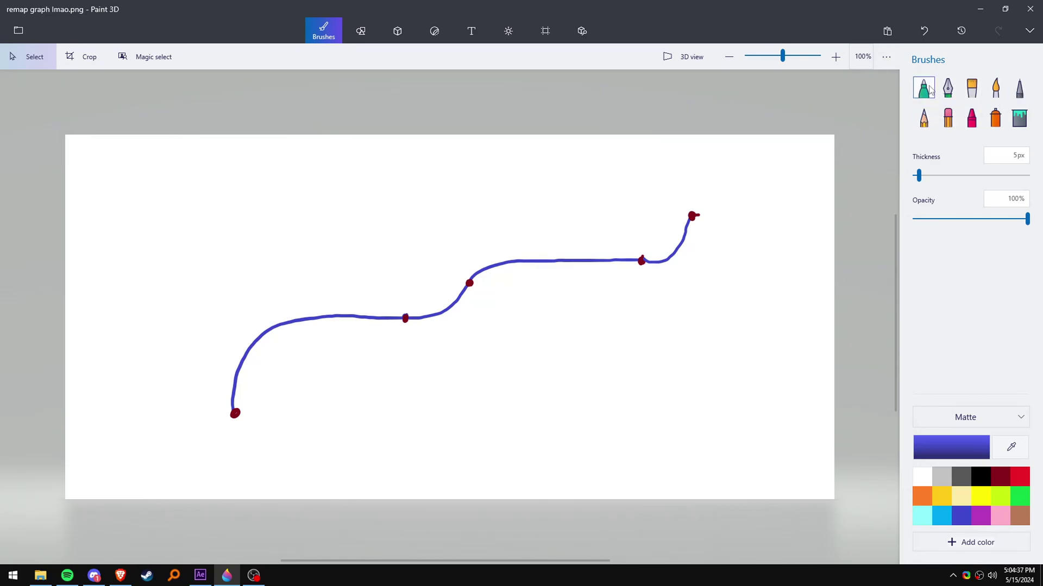
pyautogui.click(927, 89)
pyautogui.moveTo(475, 215); pyautogui.dragTo(475, 232)
pyautogui.moveTo(457, 153); pyautogui.dragTo(475, 178)
pyautogui.moveTo(222, 231); pyautogui.dragTo(231, 309)
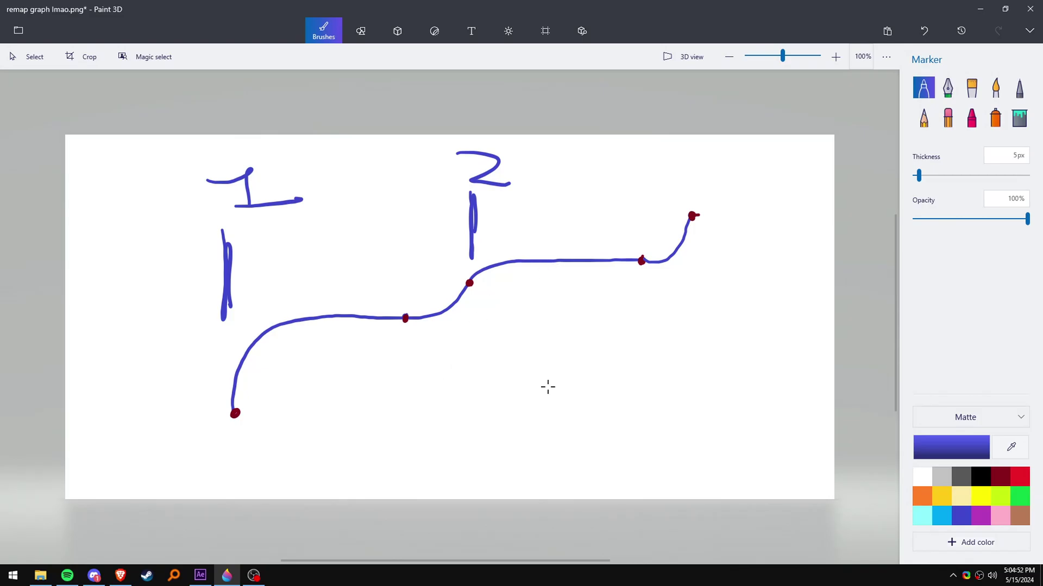
# Step: Return to After Effects and review the remapped motion between 0;00;02;01 and marker 4
pyautogui.click(201, 576)
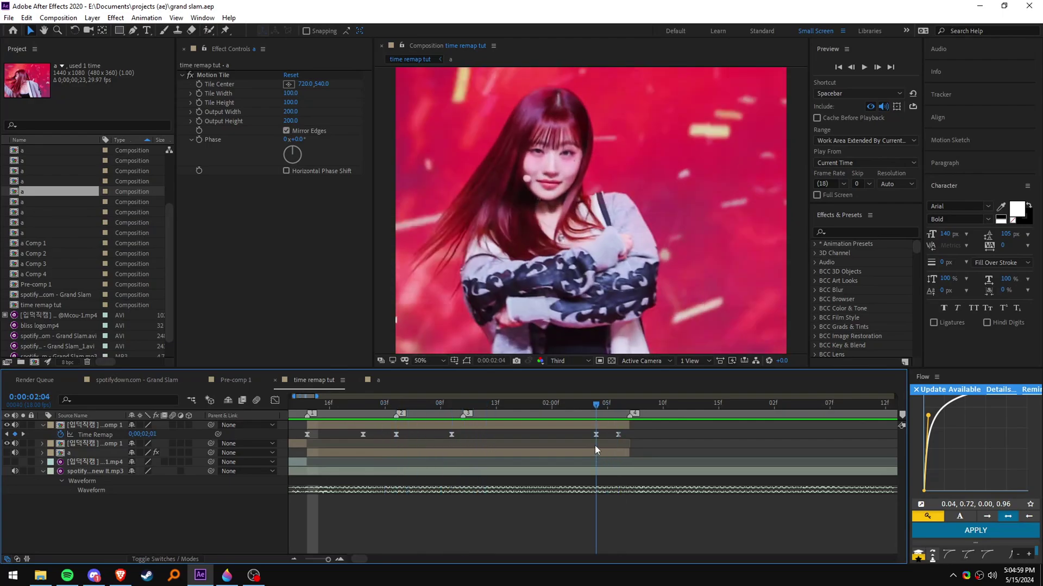
pyautogui.moveTo(624, 416); pyautogui.dragTo(563, 406)
pyautogui.click(627, 422)
pyautogui.click(593, 406)
# Step: Add an adjustment layer spanning 0;00;02;06 to marker 4, apply CC Light Burst 2.5 to it, and save the project
pyautogui.click(617, 405)
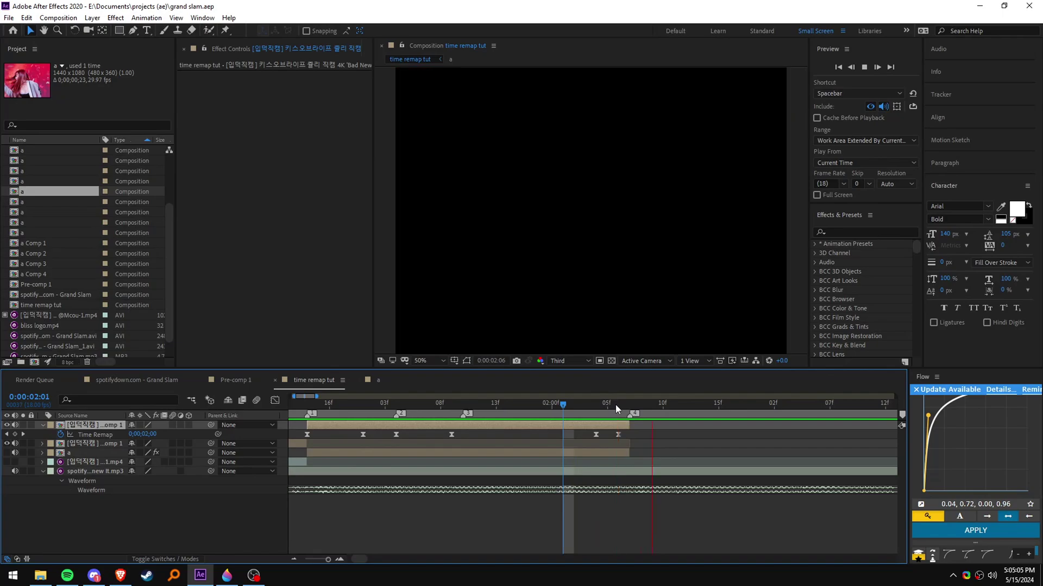
pyautogui.hotkey('ctrl', 'alt', 'y')
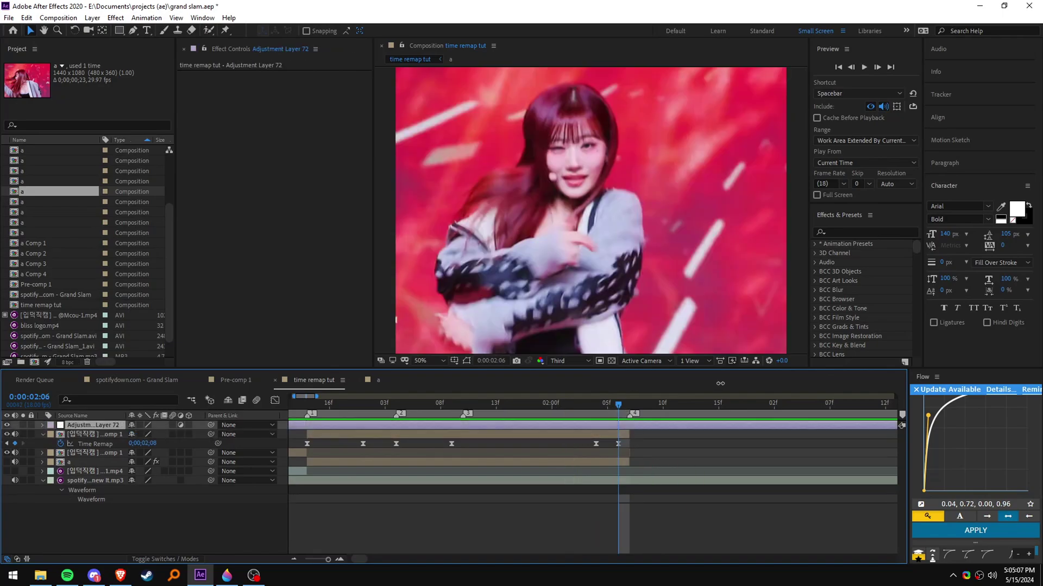
pyautogui.hotkey('ctrl', 'space')
pyautogui.write('cc light')
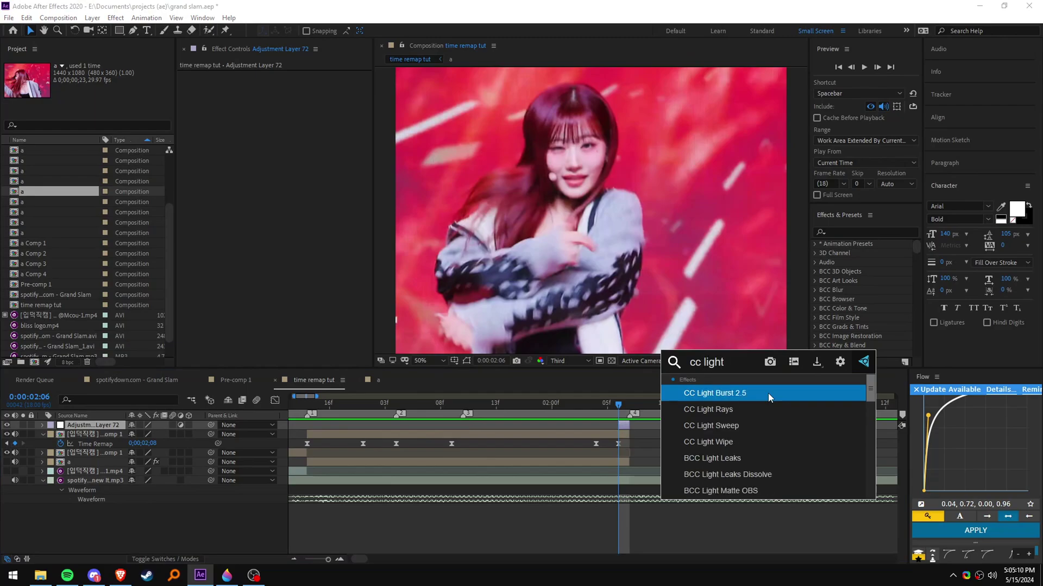
pyautogui.press('Return')
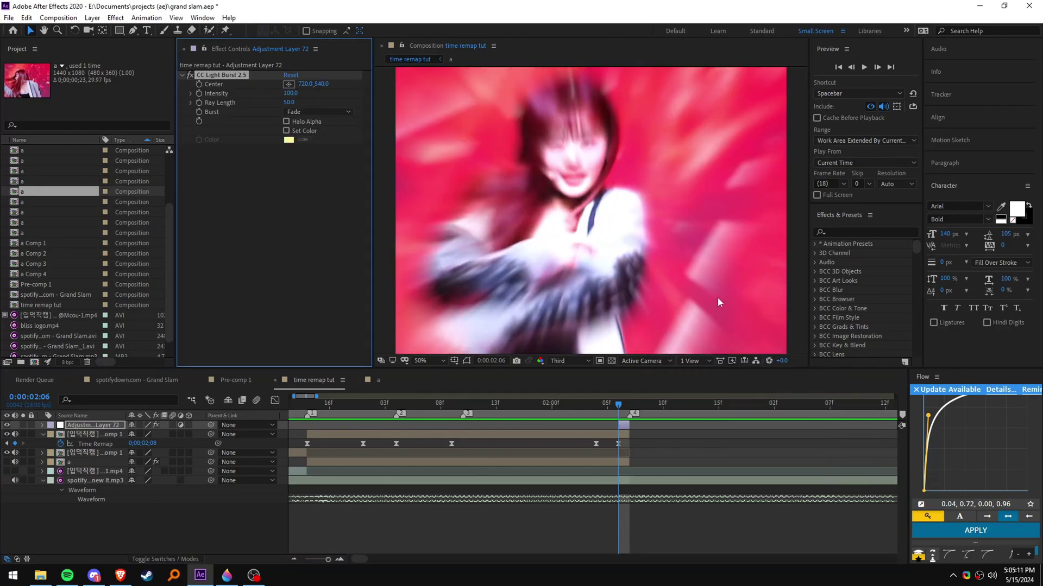
pyautogui.scroll(1, 677, 474)
pyautogui.click(646, 444)
pyautogui.hotkey('ctrl', 's')
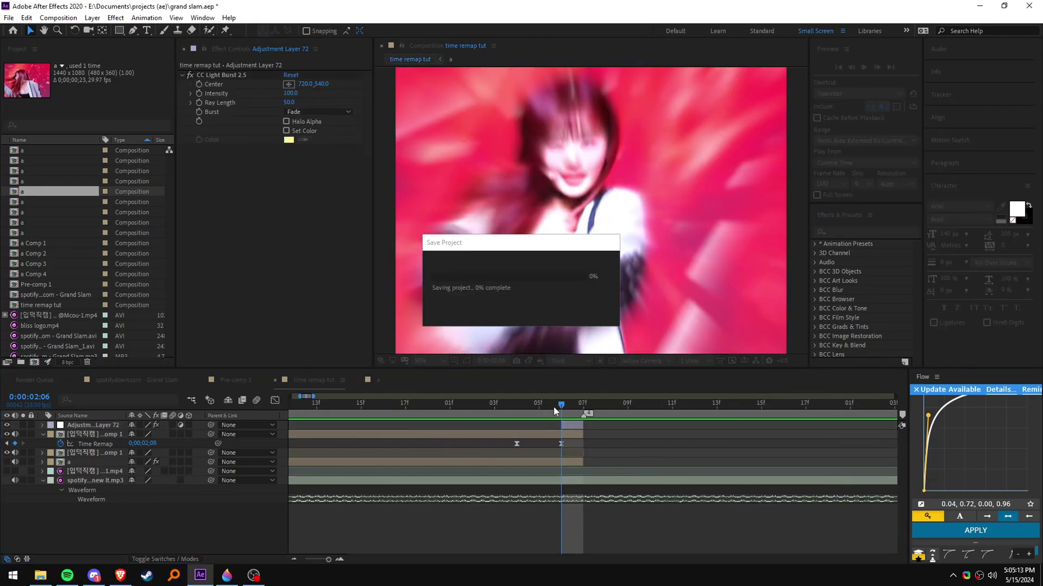
# Step: Enable Opacity keyframing on the upper time-remapped layer and place its 100% keyframe at 0;00;02;06
pyautogui.moveTo(553, 407); pyautogui.dragTo(498, 429)
pyautogui.click(526, 437)
pyautogui.press('t')
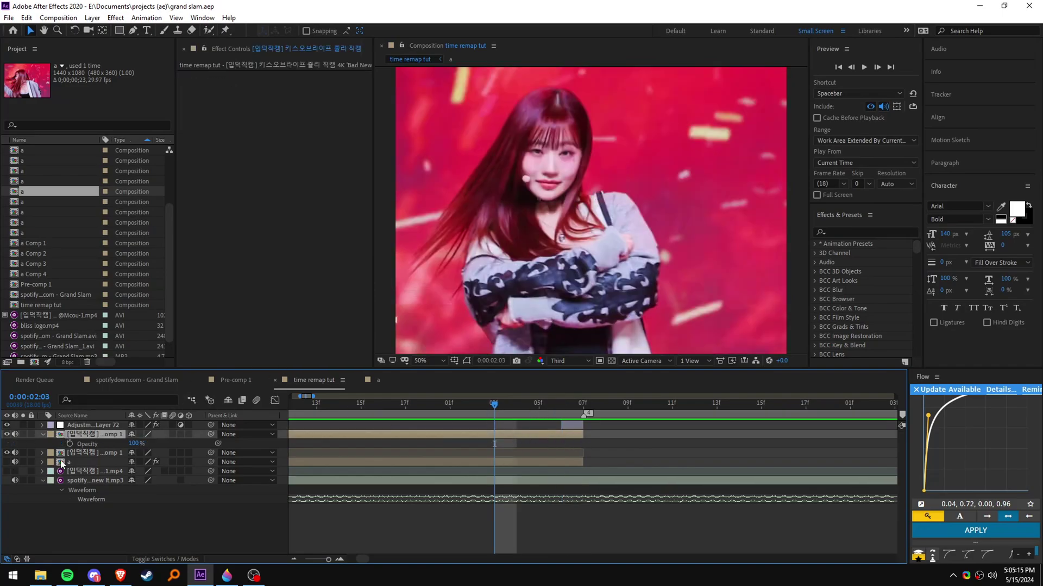
pyautogui.click(70, 445)
pyautogui.moveTo(494, 444); pyautogui.dragTo(554, 445)
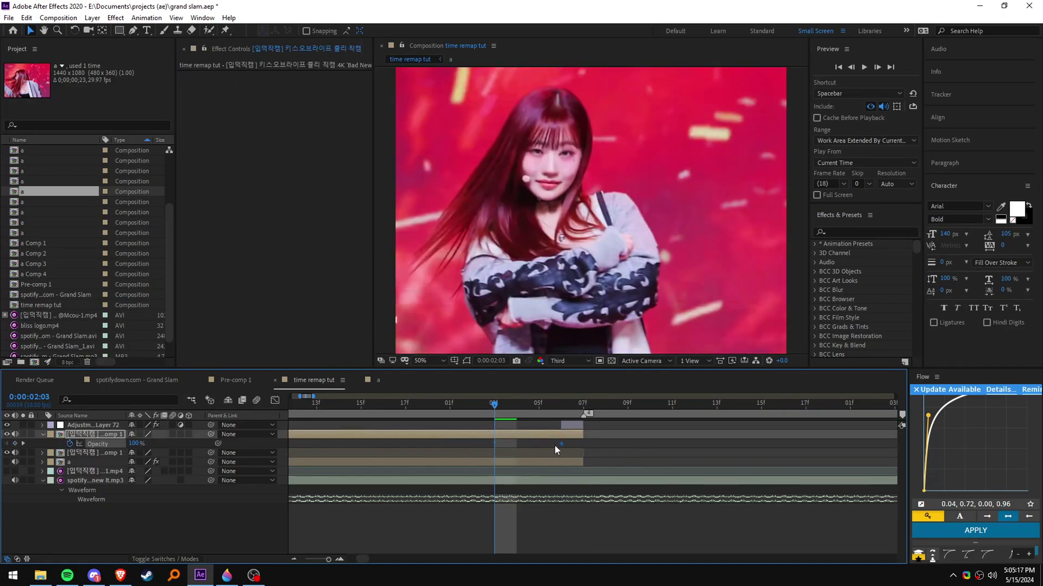
# Step: Build an opacity flicker: reduced at 0;00;02;05, 100% at 0;00;02;04, 73% at 0;00;02;03 and 100% at 0;00;02;02; preview it
pyautogui.click(529, 415)
pyautogui.moveTo(136, 445); pyautogui.dragTo(261, 434)
pyautogui.press('pageup')
pyautogui.press('pageup')
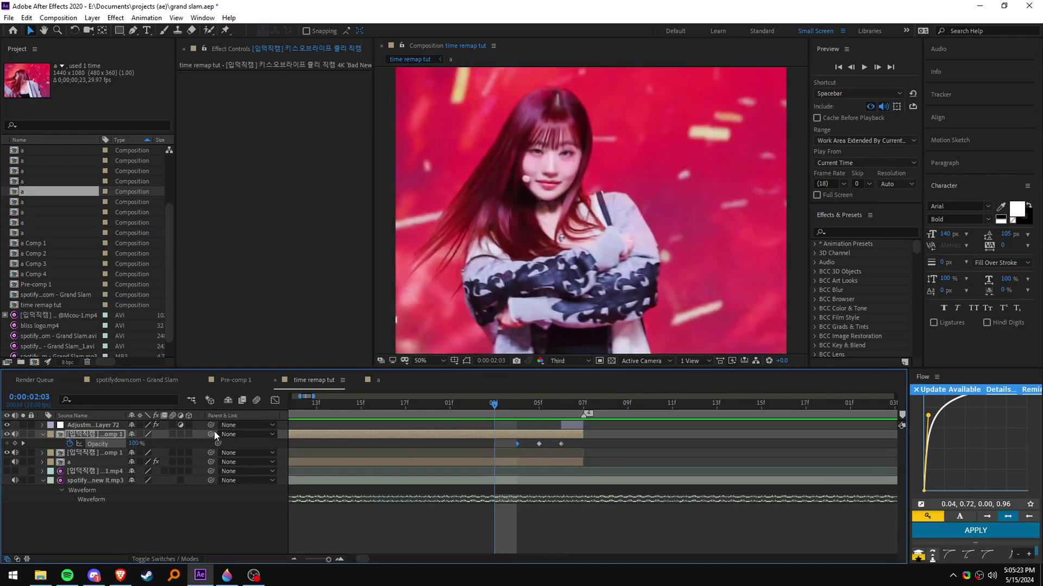
pyautogui.moveTo(136, 444); pyautogui.dragTo(125, 443)
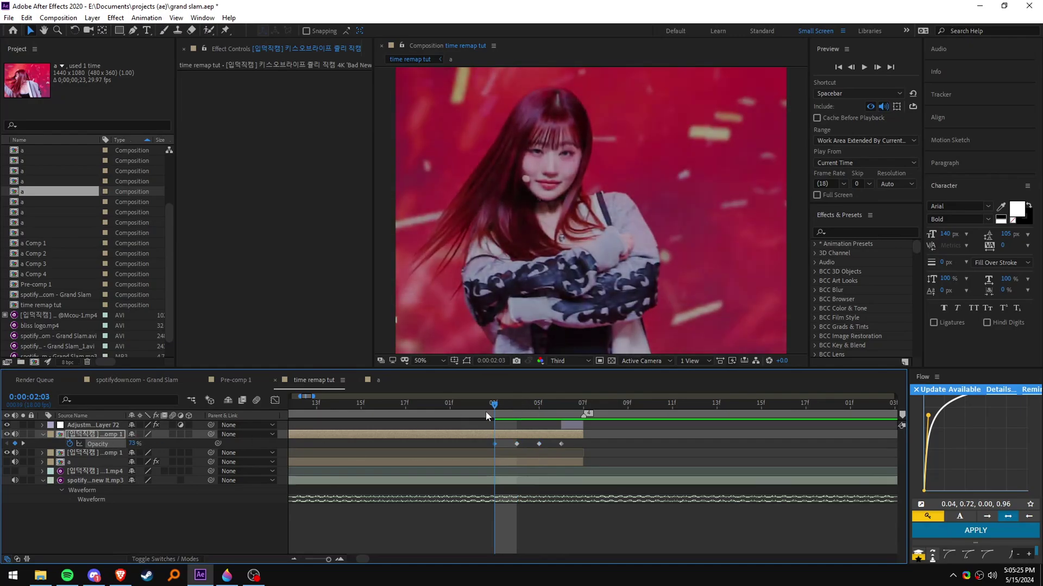
pyautogui.press('pageup')
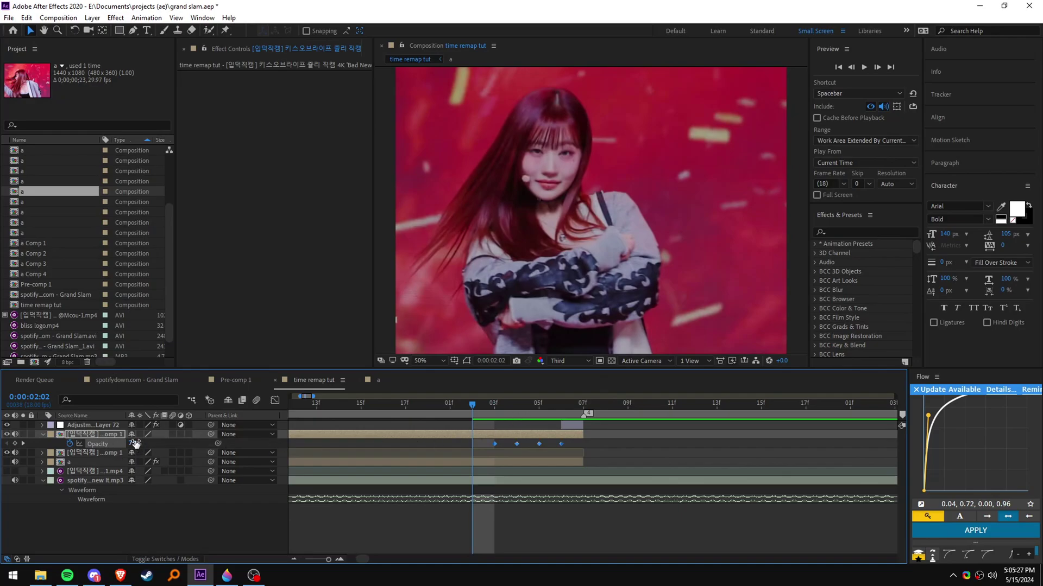
pyautogui.press('space')
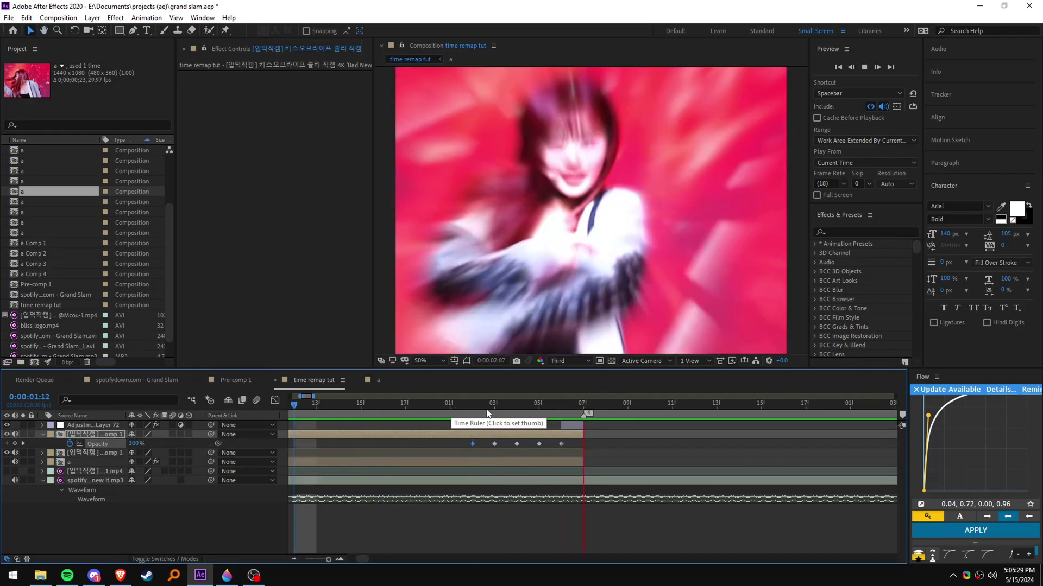
# Step: Apply a Transform effect to the light-burst adjustment layer at 0;00;02;06 and set its scale to 128
pyautogui.moveTo(482, 409); pyautogui.dragTo(555, 412)
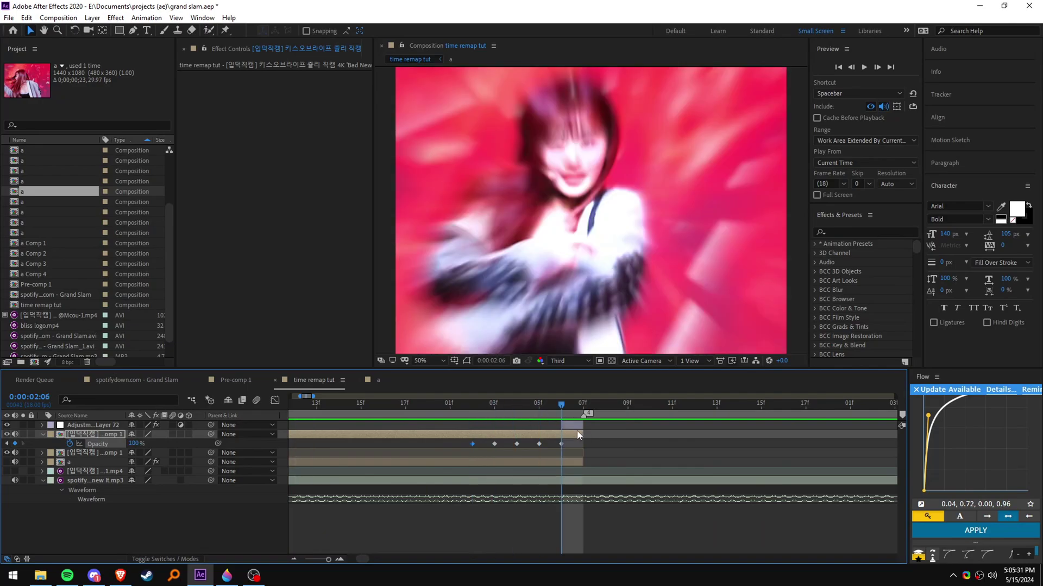
pyautogui.click(575, 425)
pyautogui.hotkey('ctrl', 'space')
pyautogui.write('tra')
pyautogui.press('Return')
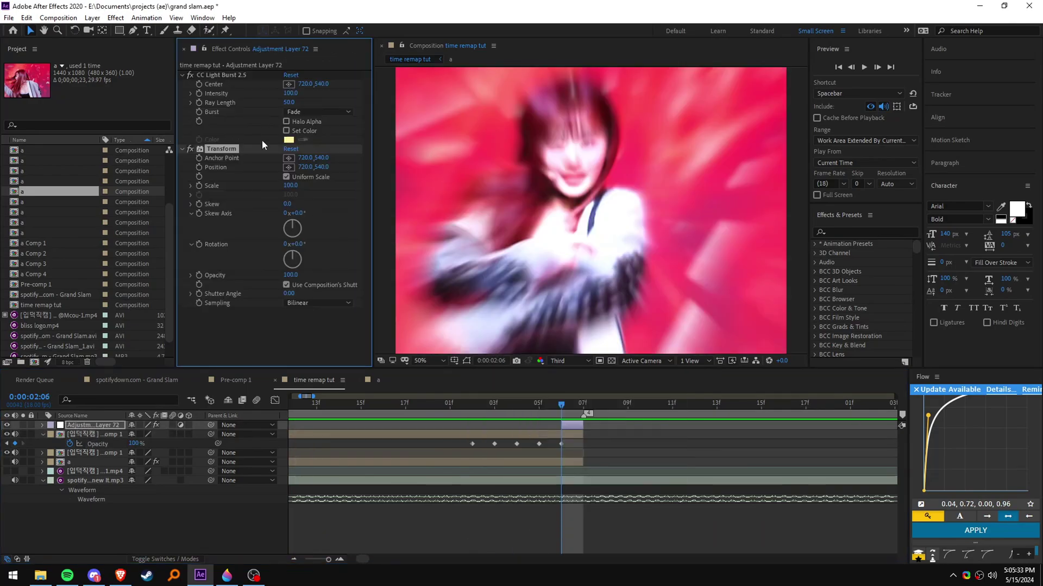
pyautogui.moveTo(293, 186); pyautogui.dragTo(309, 186)
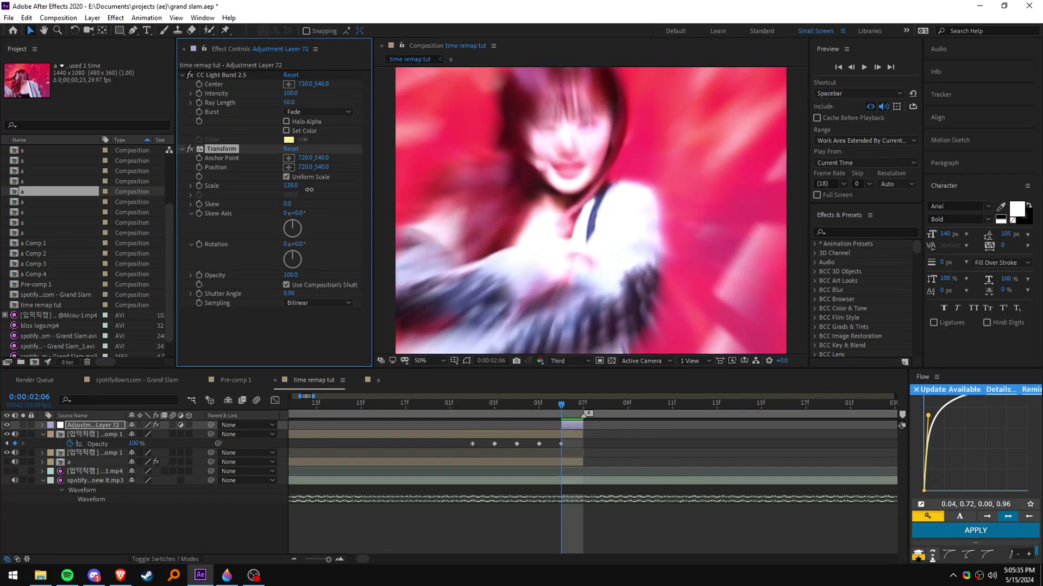
# Step: Preview the effects from 0;00;01;14, and play the whole remapped sequence from 0;00;00;11
pyautogui.moveTo(563, 405); pyautogui.dragTo(339, 402)
pyautogui.press('space')
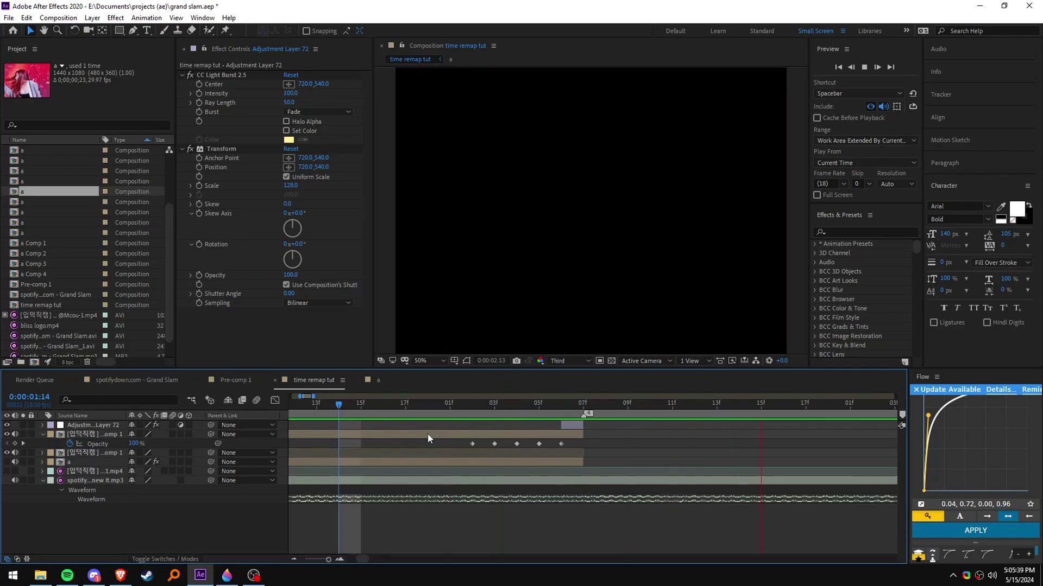
pyautogui.scroll(-4, 444, 418)
pyautogui.click(323, 406)
pyautogui.press('space')
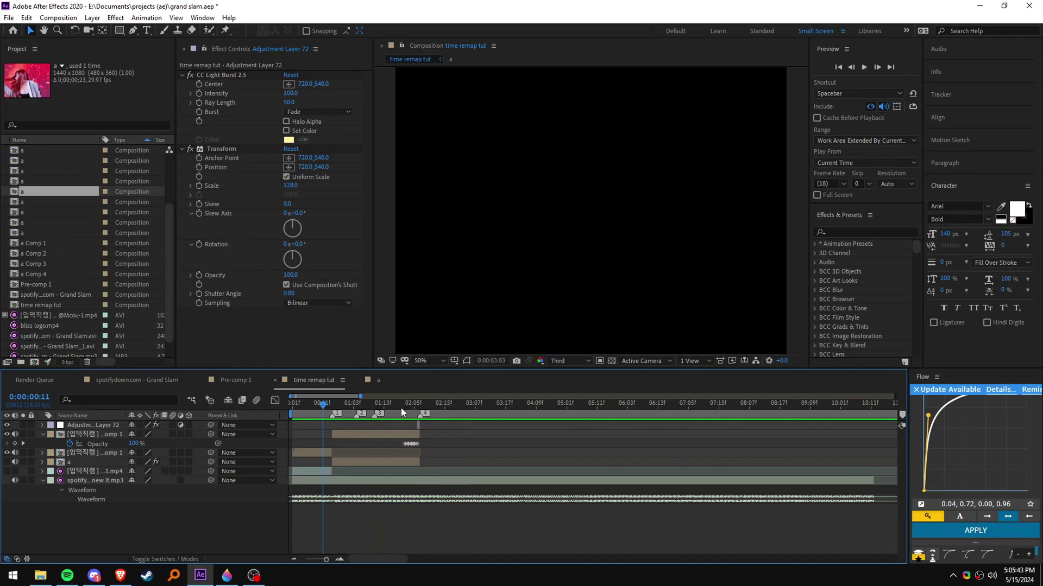
# Step: Review the remapped motion around markers 1 and 4, and play it back from 0;00;00;16
pyautogui.click(401, 408)
pyautogui.press('=')
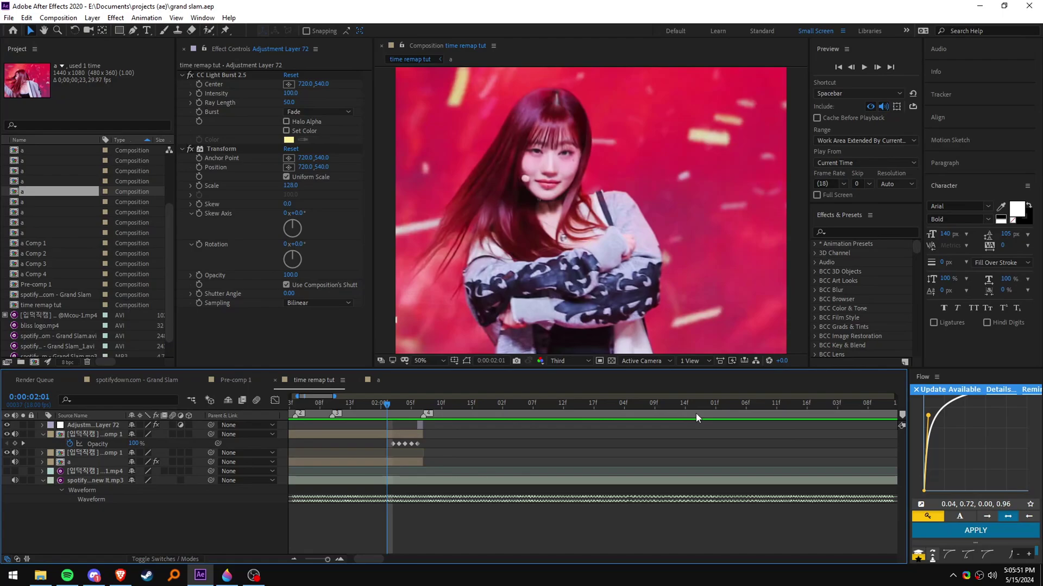
pyautogui.scroll(1, 367, 431)
pyautogui.moveTo(353, 406); pyautogui.dragTo(415, 428)
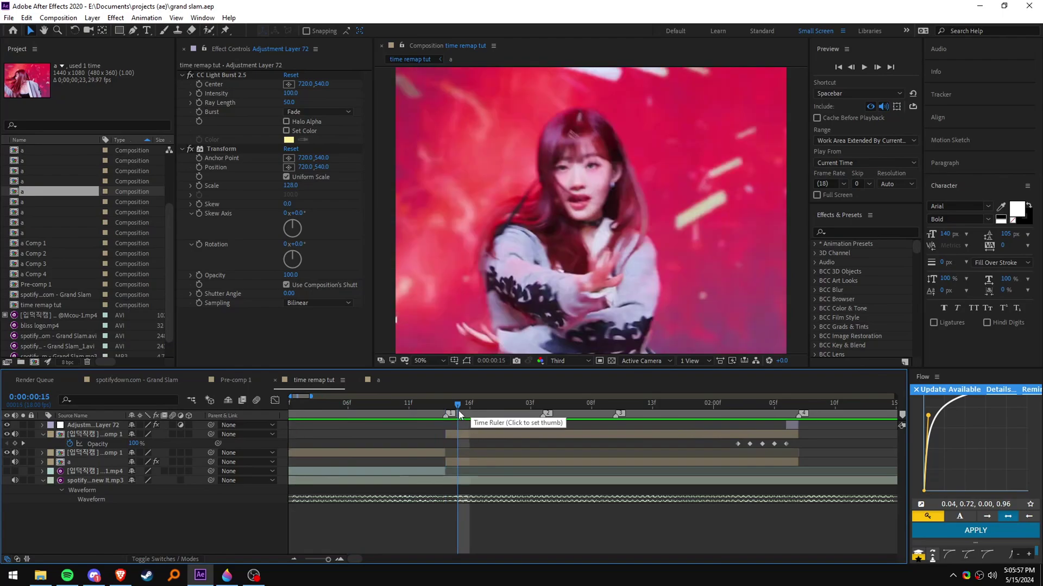
pyautogui.click(438, 409)
pyautogui.moveTo(438, 409); pyautogui.dragTo(473, 429)
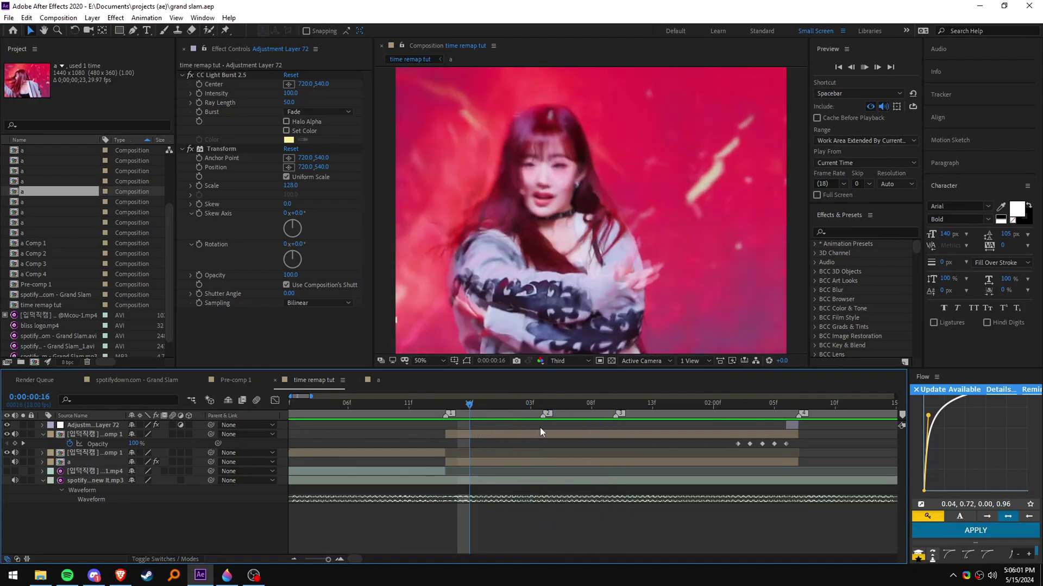
pyautogui.press('space')
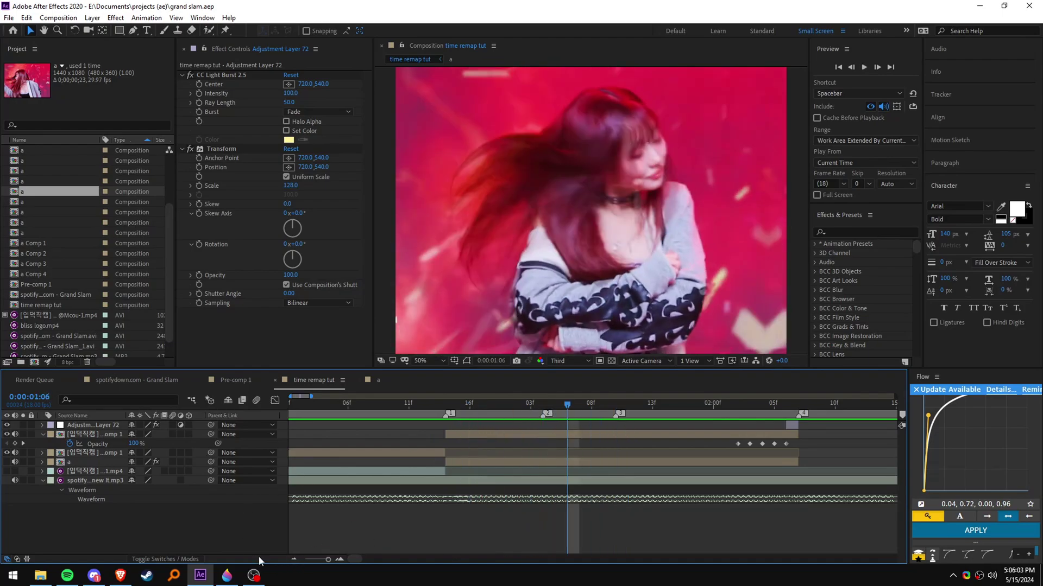